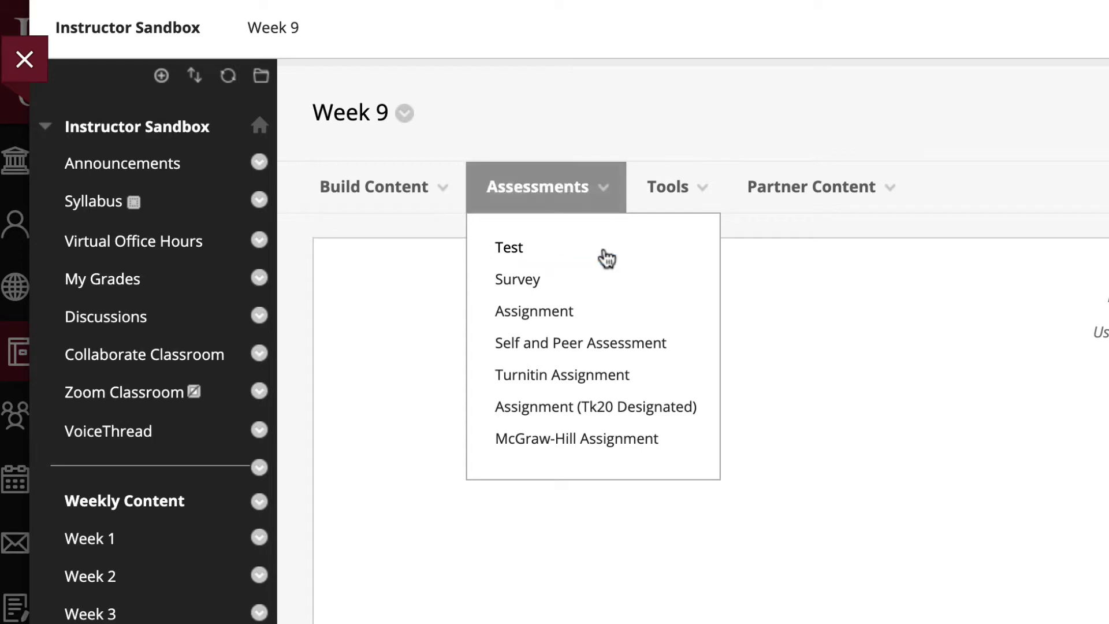
Create a new assignment in Week 9 and name it "Panopto Video Assignment".
left_click(638, 319)
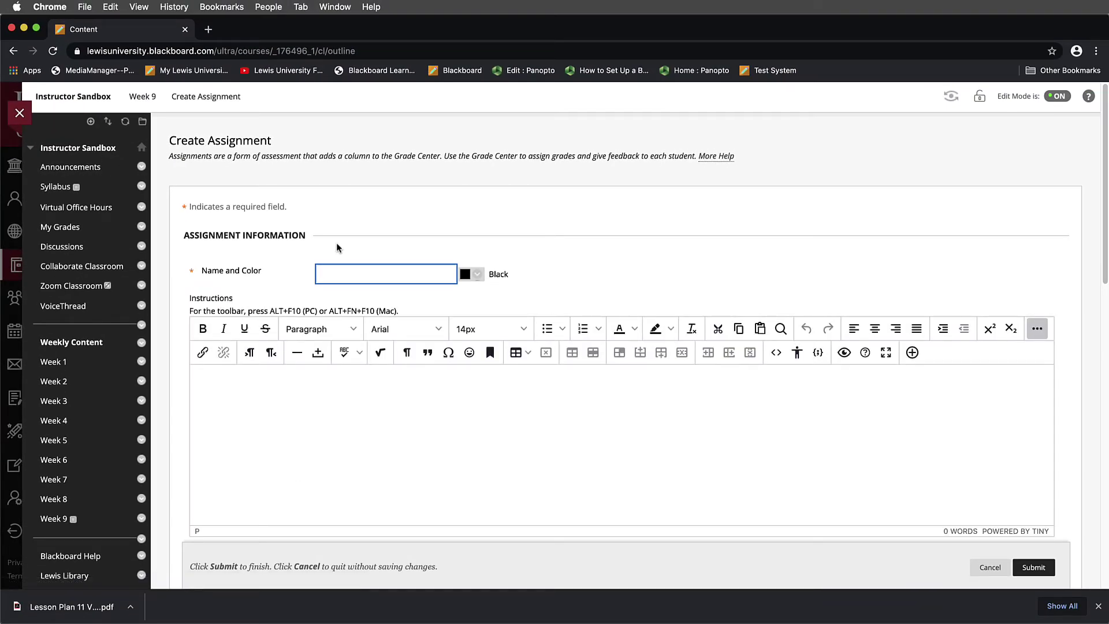
type("Panopto Vude")
key("BackSpace")
key("BackSpace")
type("ideo Assignment")
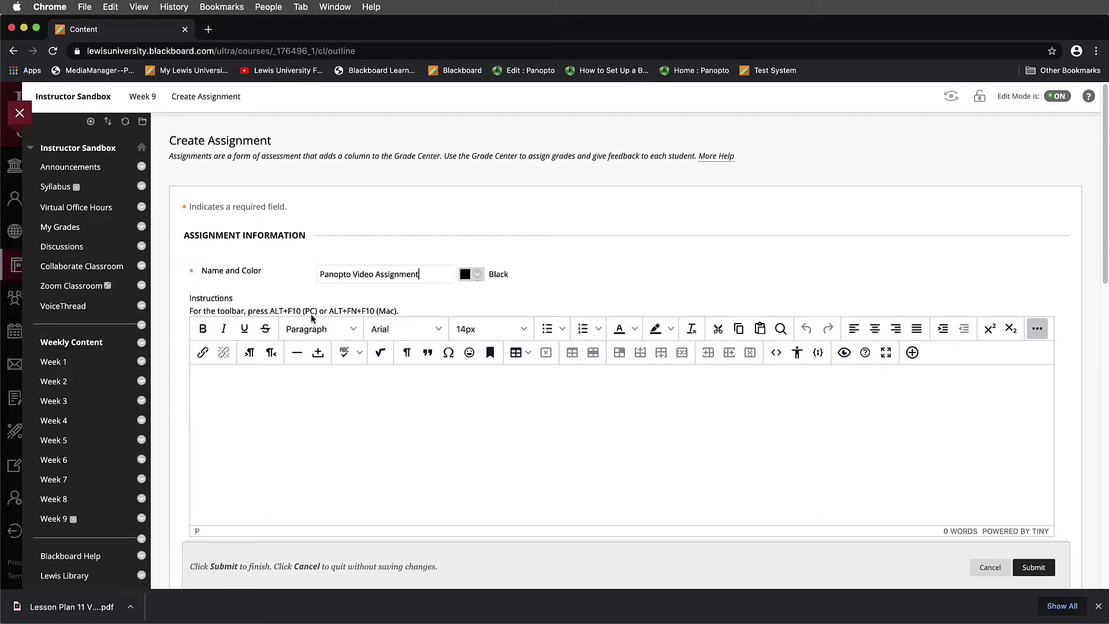
Start the instructions with the heading "Panopto Video Assignment" and the paragraph "Directions..." beneath it.
left_click(271, 384)
left_click(318, 328)
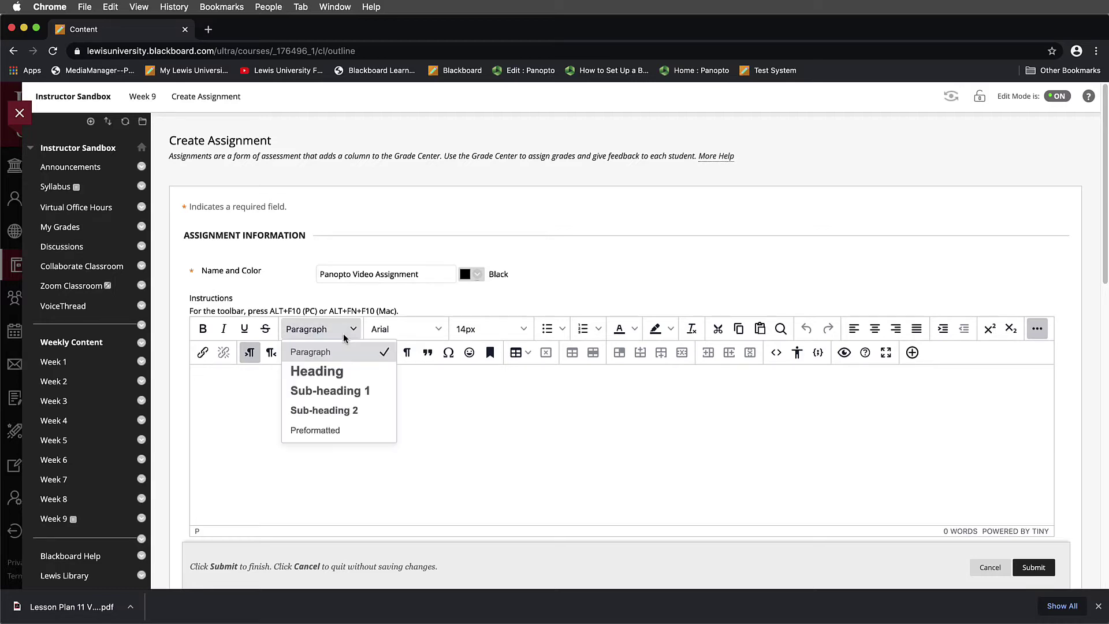
left_click(329, 373)
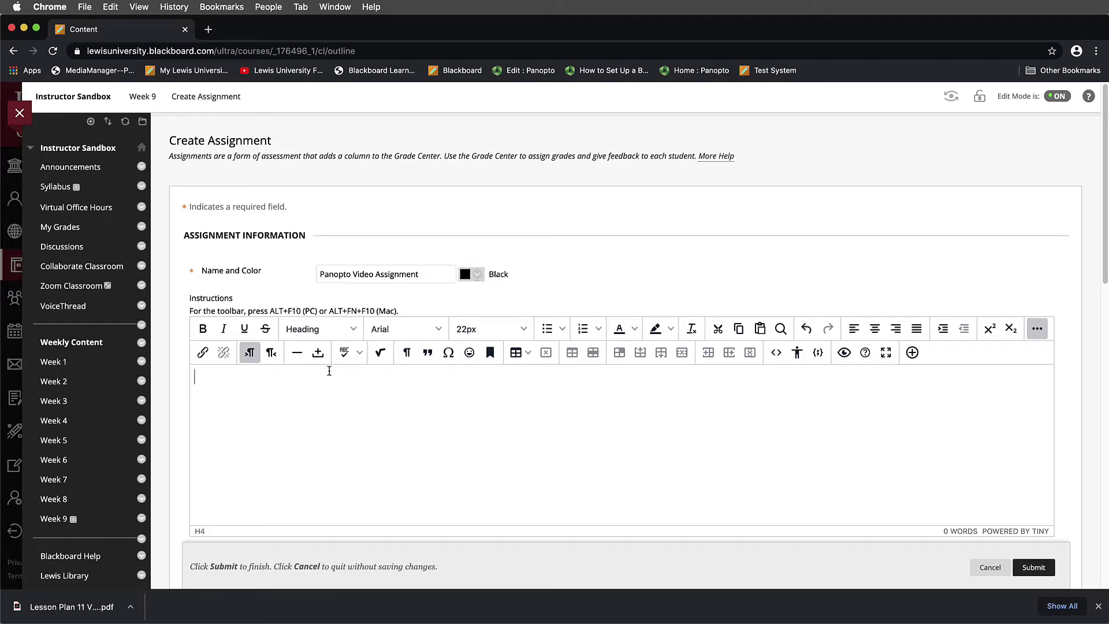
type("Panopto Video")
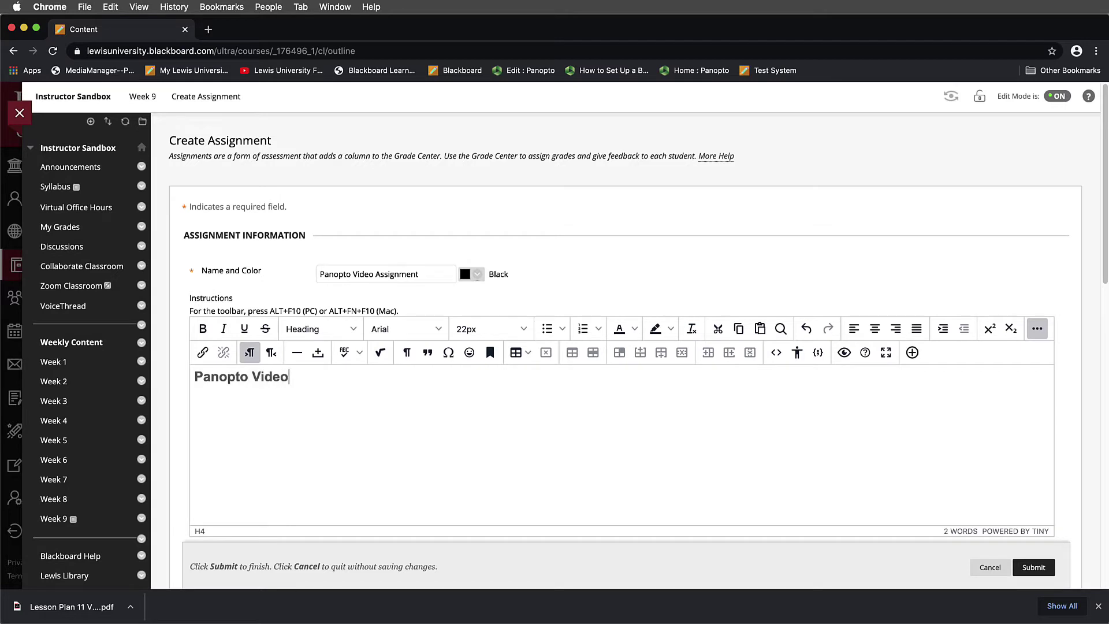
type(" Assignment")
key("Return")
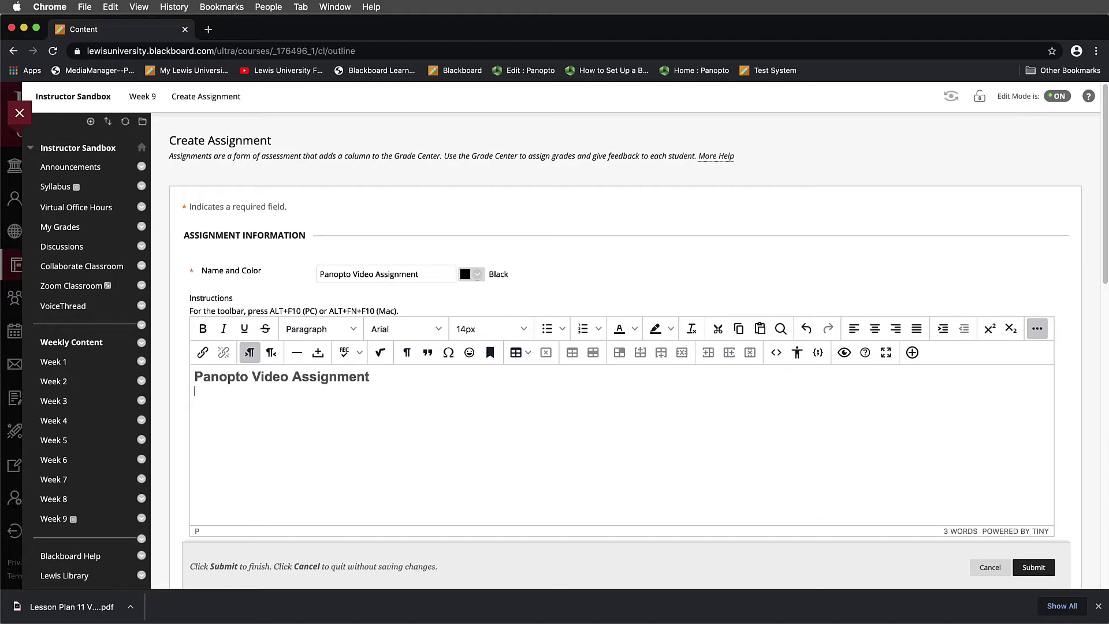
type("Directions...")
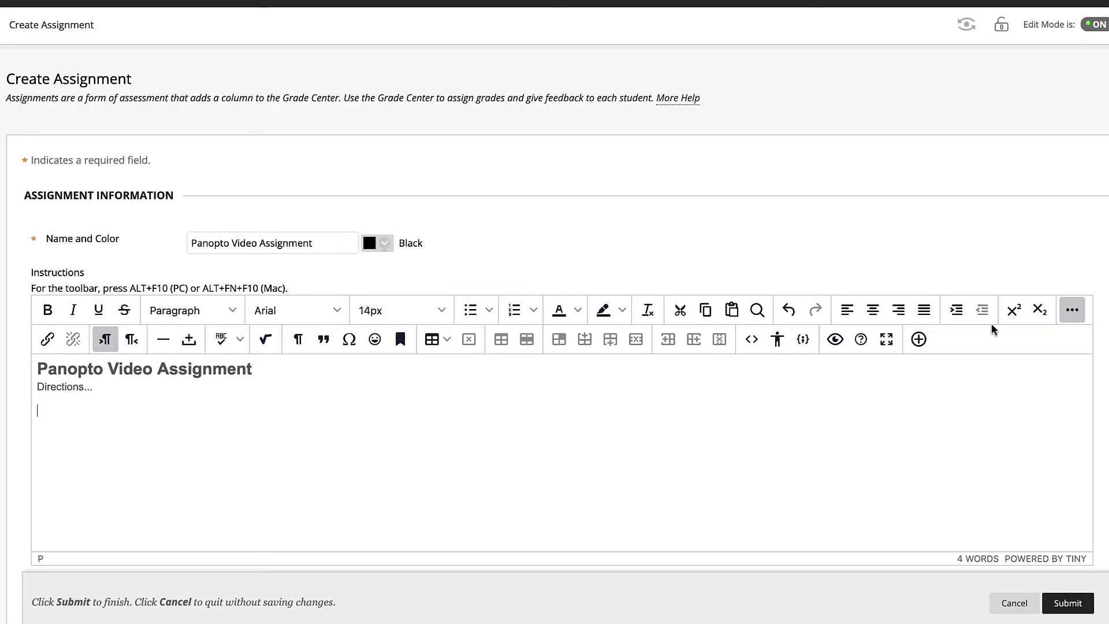
Insert the Panopto Student Video Submission content below the "Directions..." line in the instructions.
left_click(1069, 318)
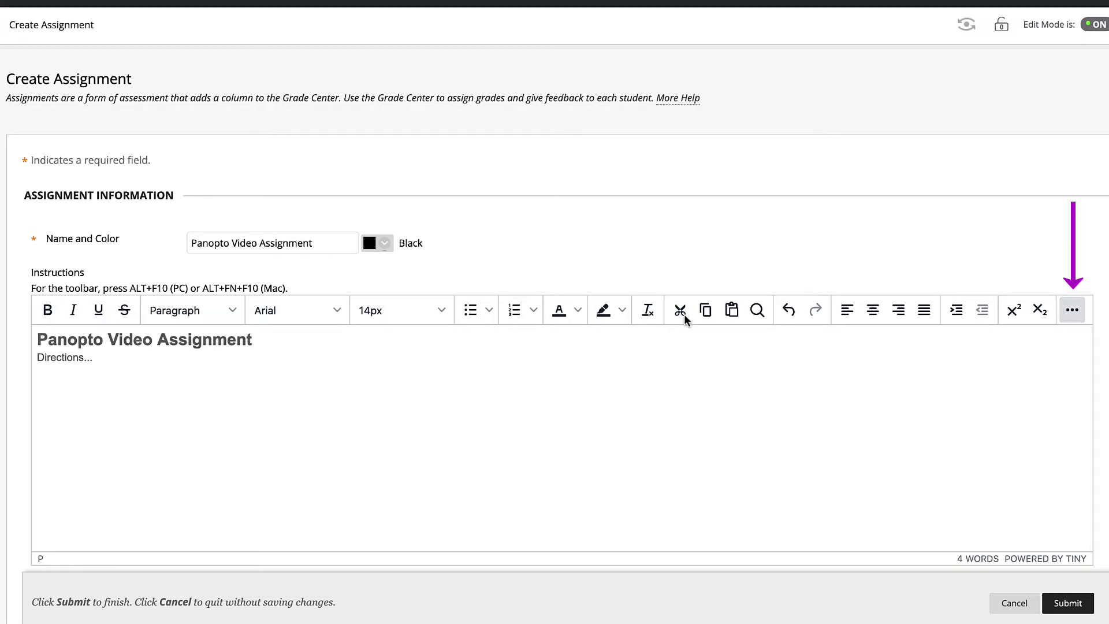
left_click(1070, 315)
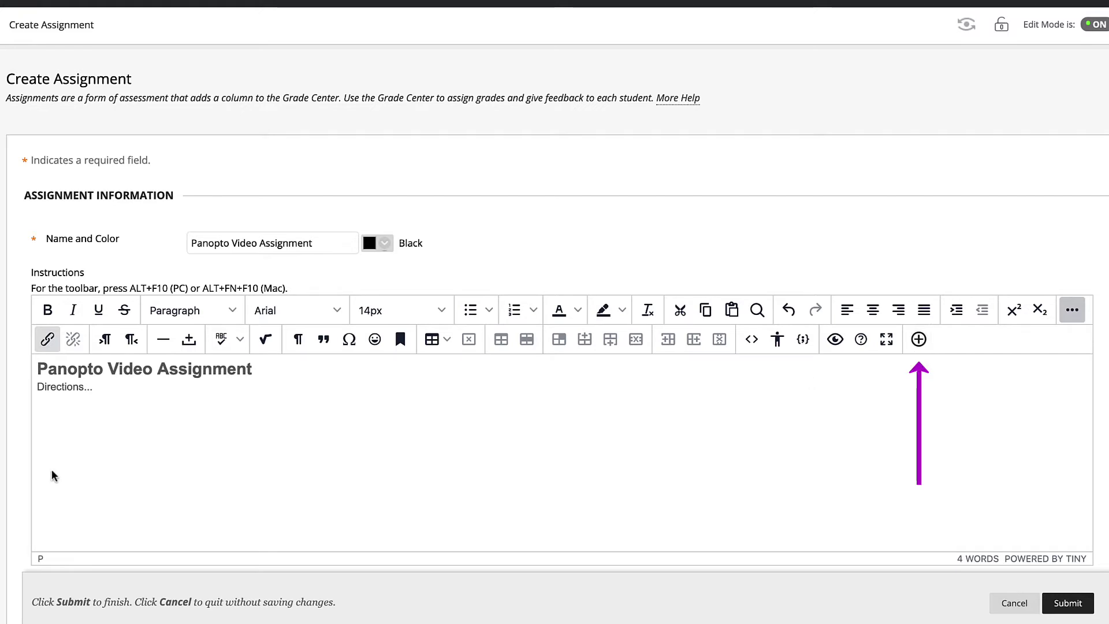
left_click(67, 431)
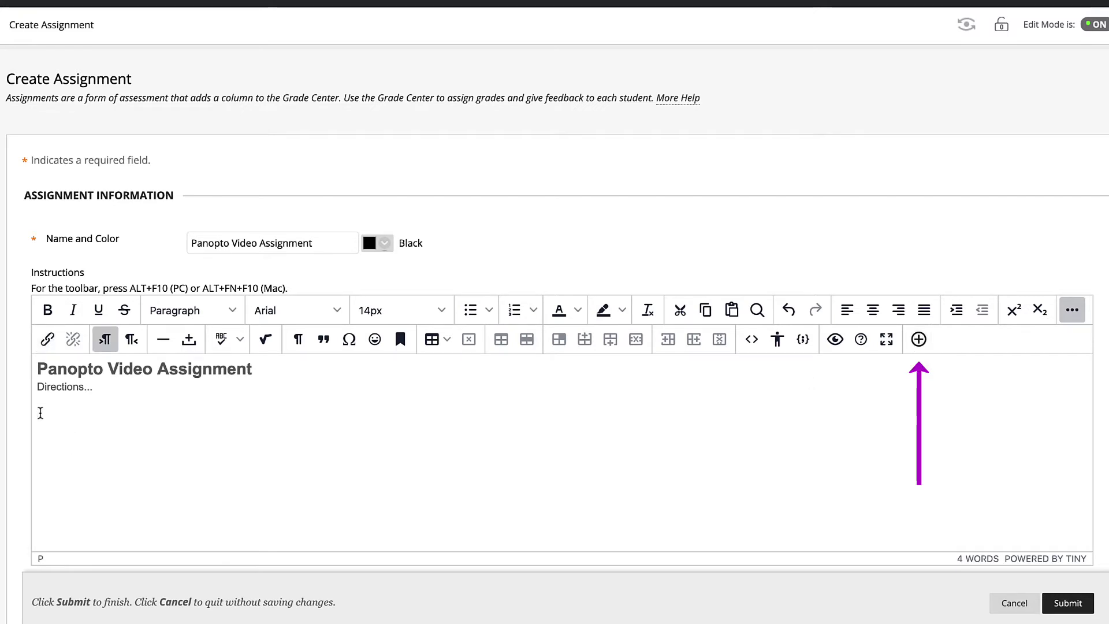
left_click(919, 339)
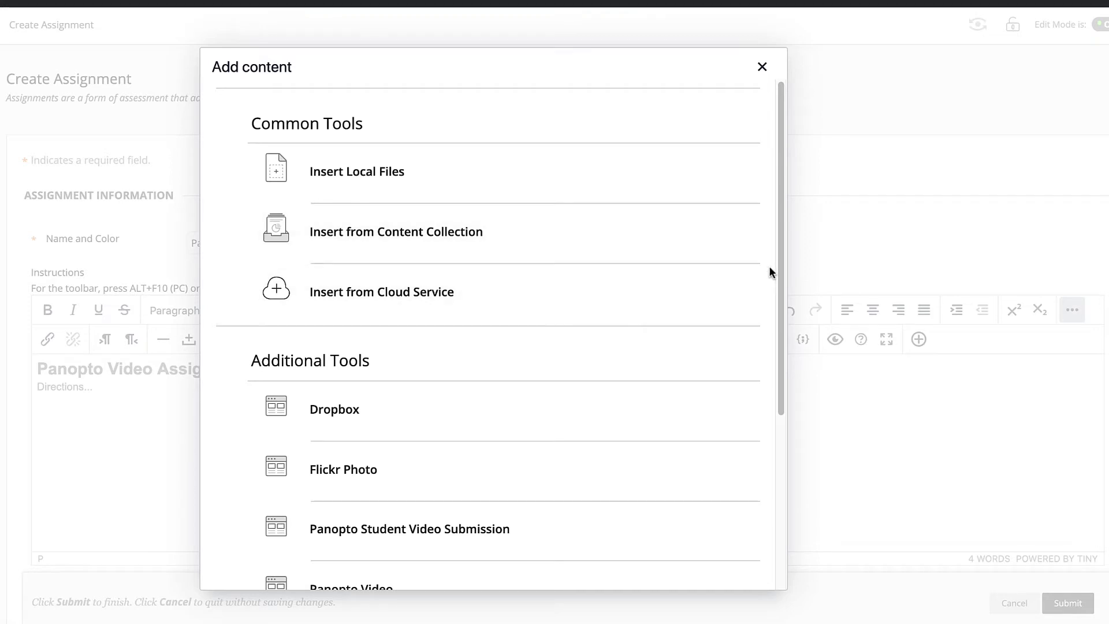
scroll(756, 293, "down", 1)
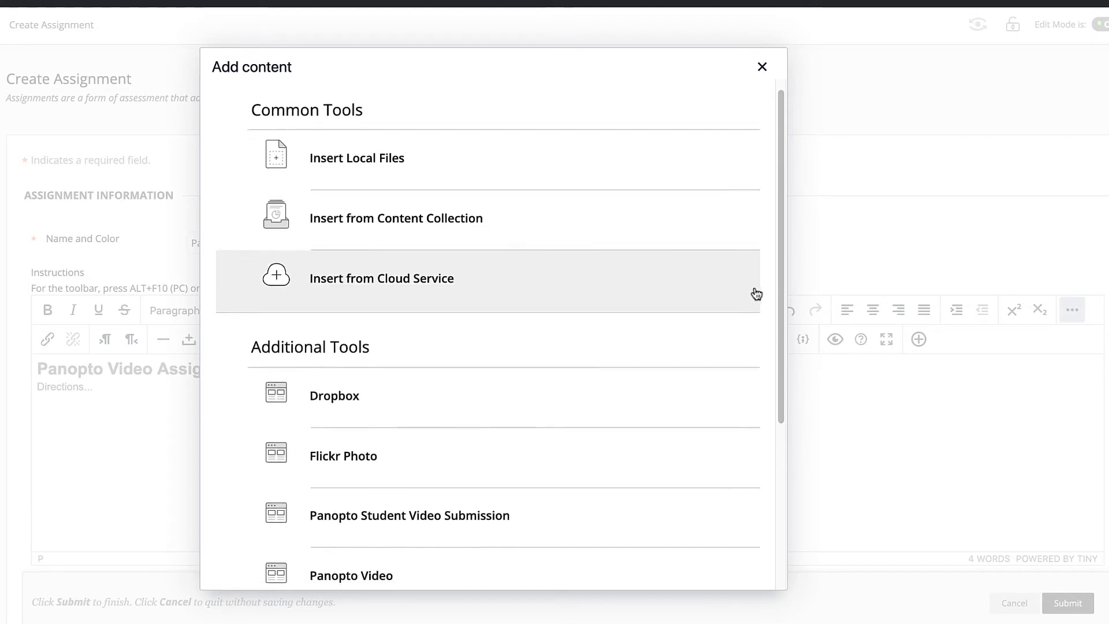
scroll(756, 293, "down", 5)
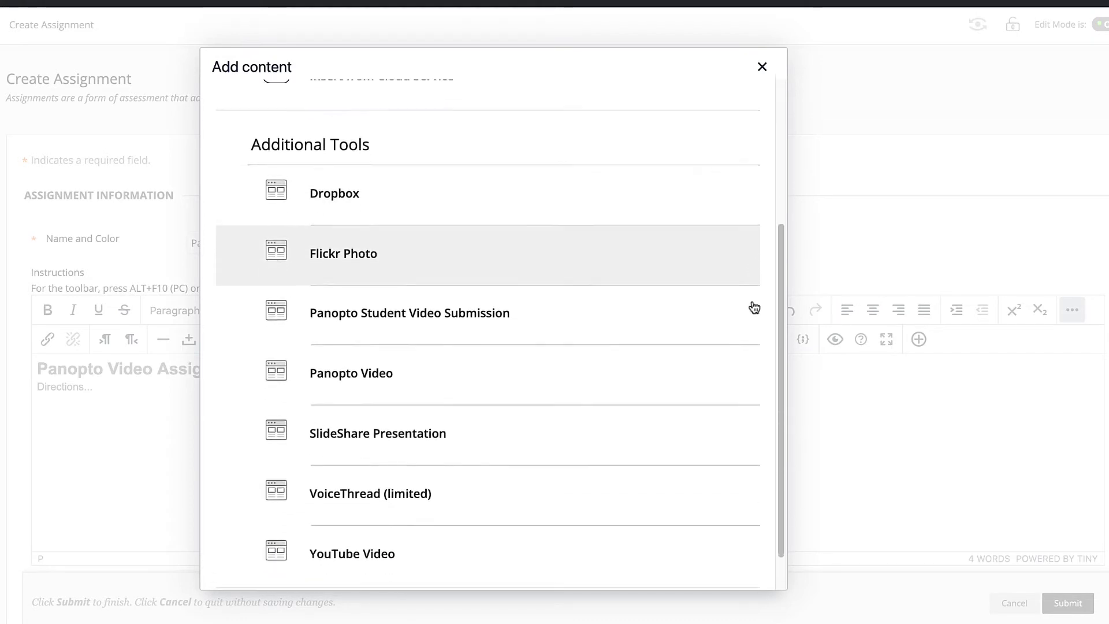
scroll(755, 307, "down", 1)
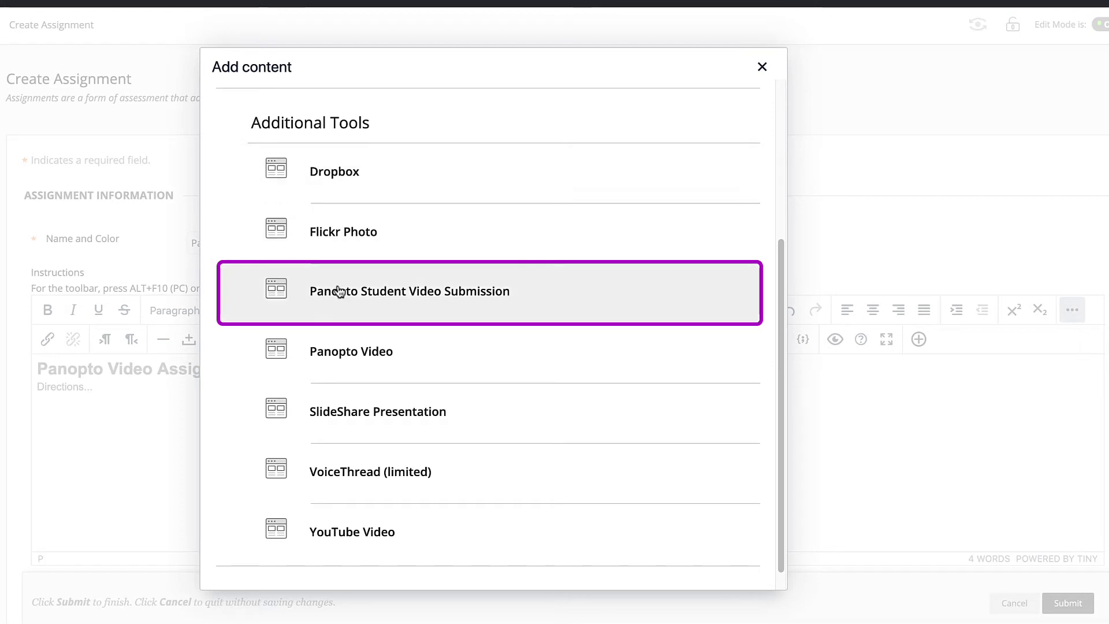
left_click(596, 302)
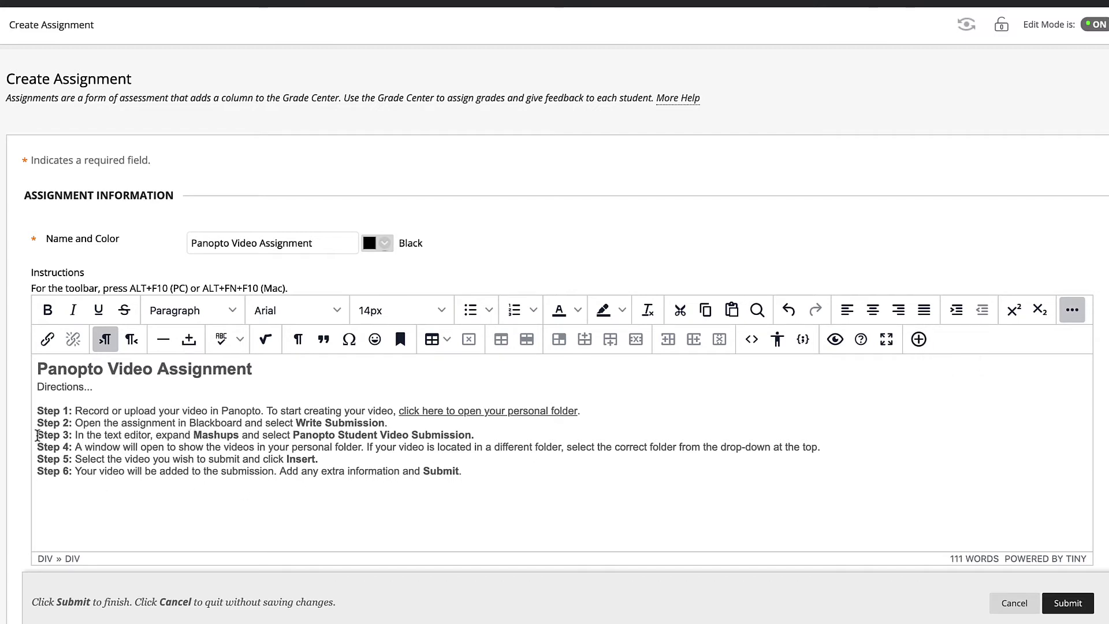
Replace the word "Mashups" in Step 3 of the instructions with "the text editor box".
left_click_drag(37, 434, 481, 433)
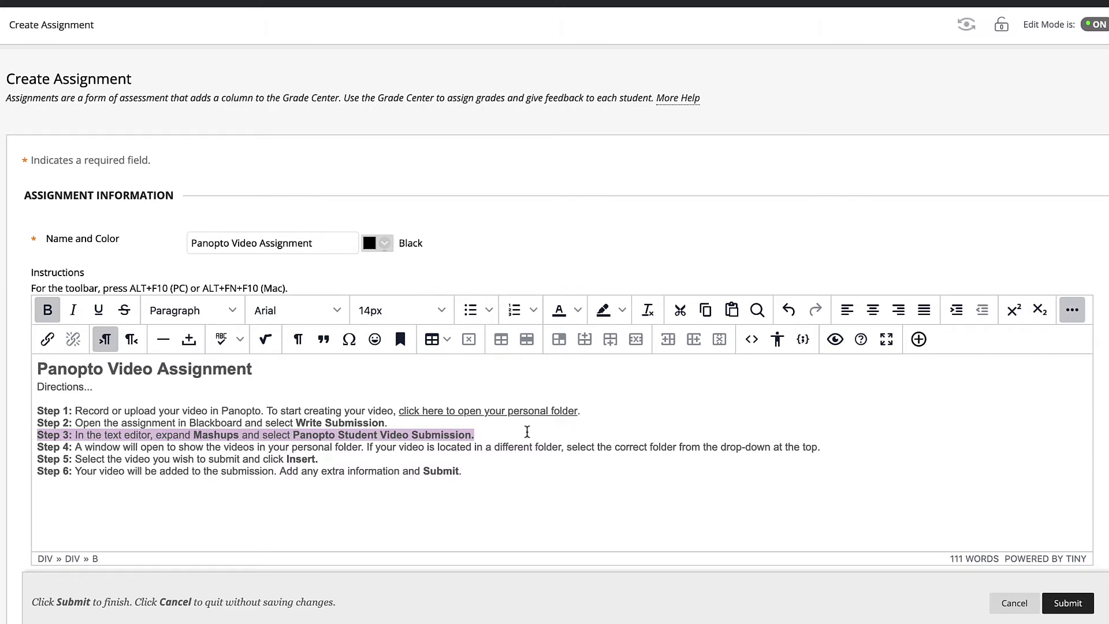
left_click(527, 431)
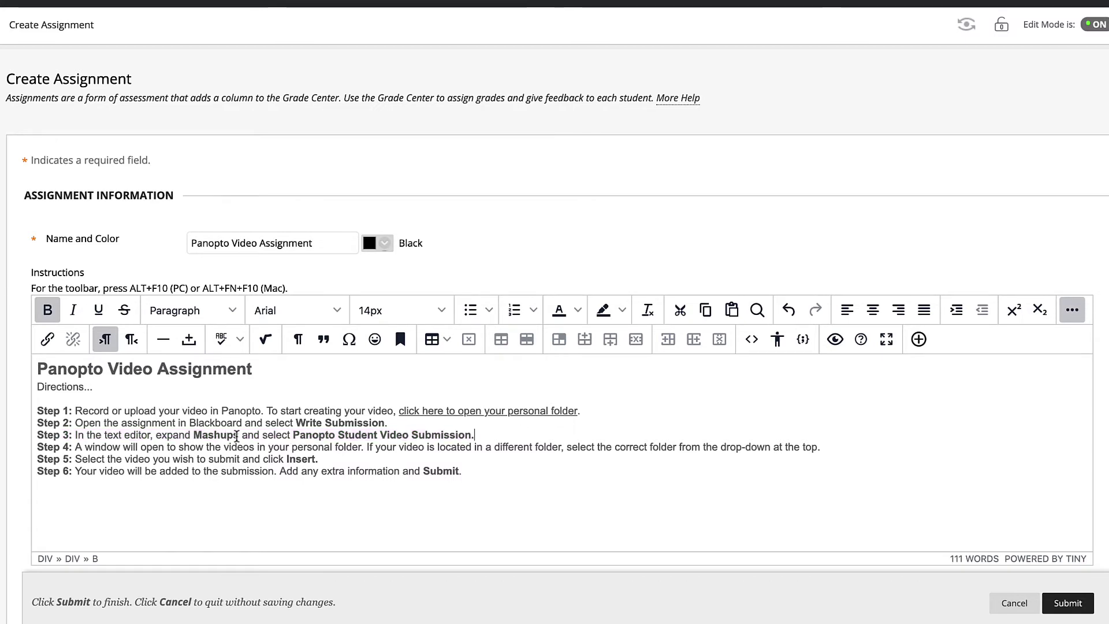
left_click(236, 436)
key("BackSpace")
key("BackSpace")
key("BackSpace")
key("BackSpace")
key("BackSpace")
key("BackSpace")
key("BackSpace")
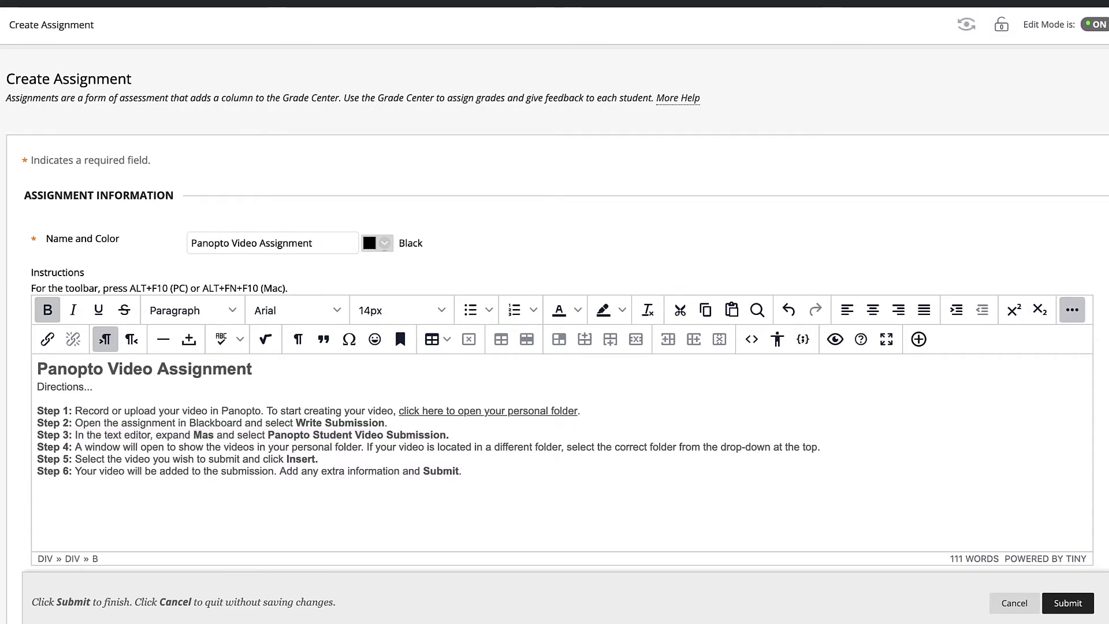
type("the text")
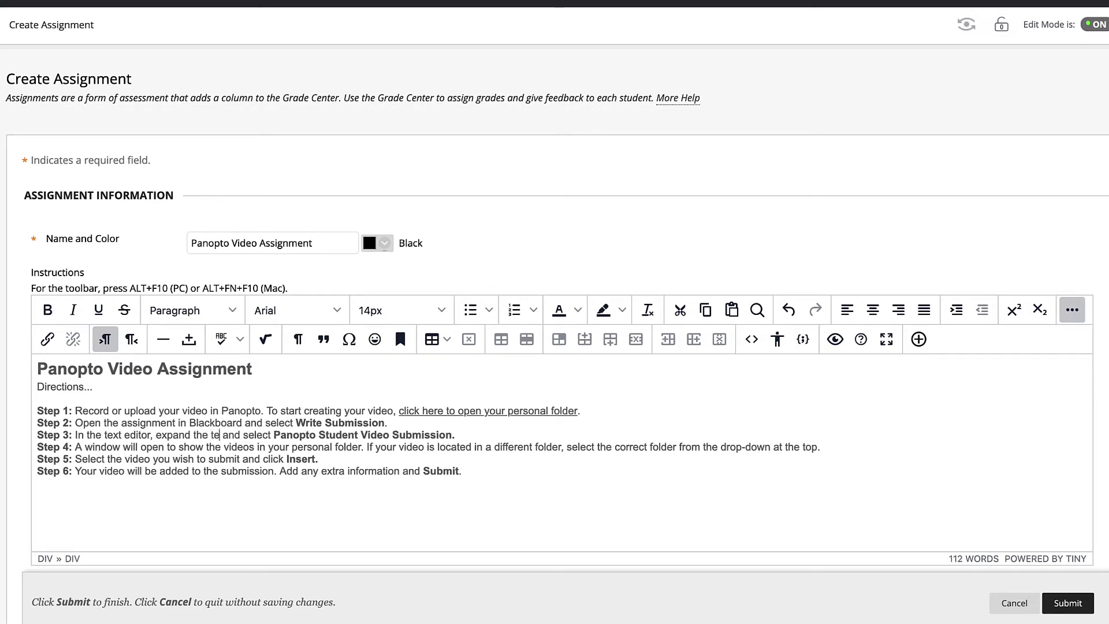
type(" editor")
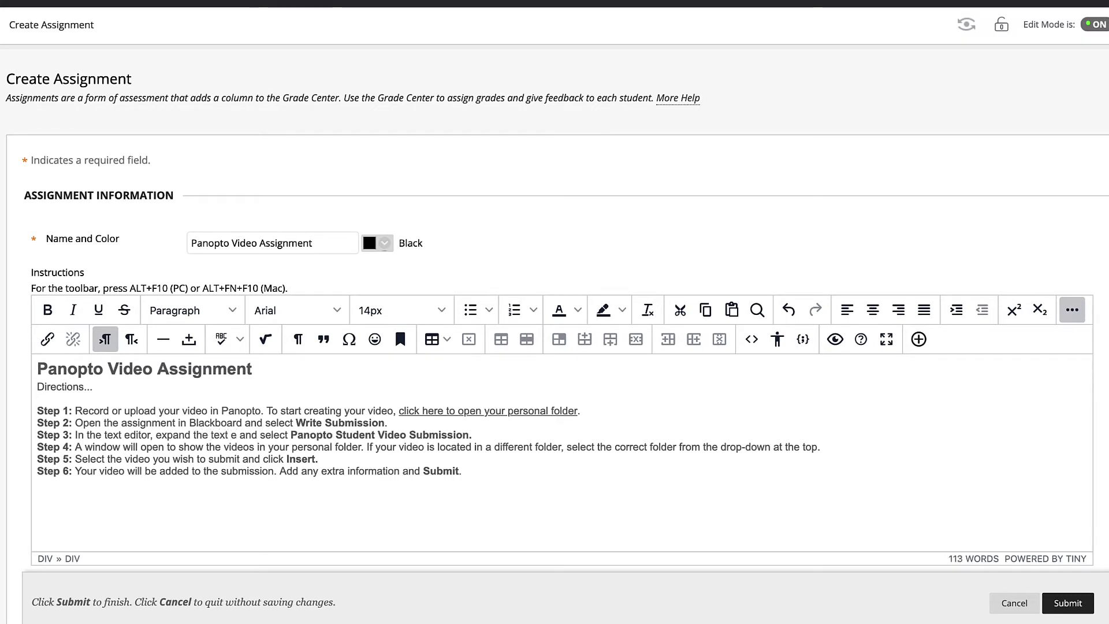
type(" box")
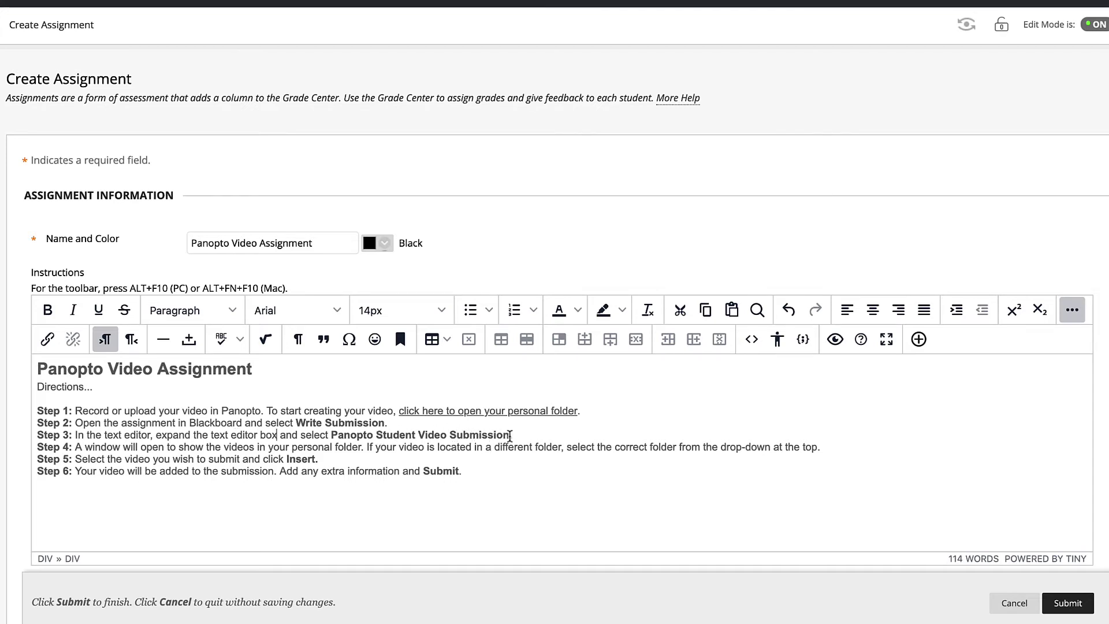
Add "(Found in the Circle with the Plus Symbol)" after "Panopto Student Video Submission" in Step 3.
left_click(509, 435)
type("(")
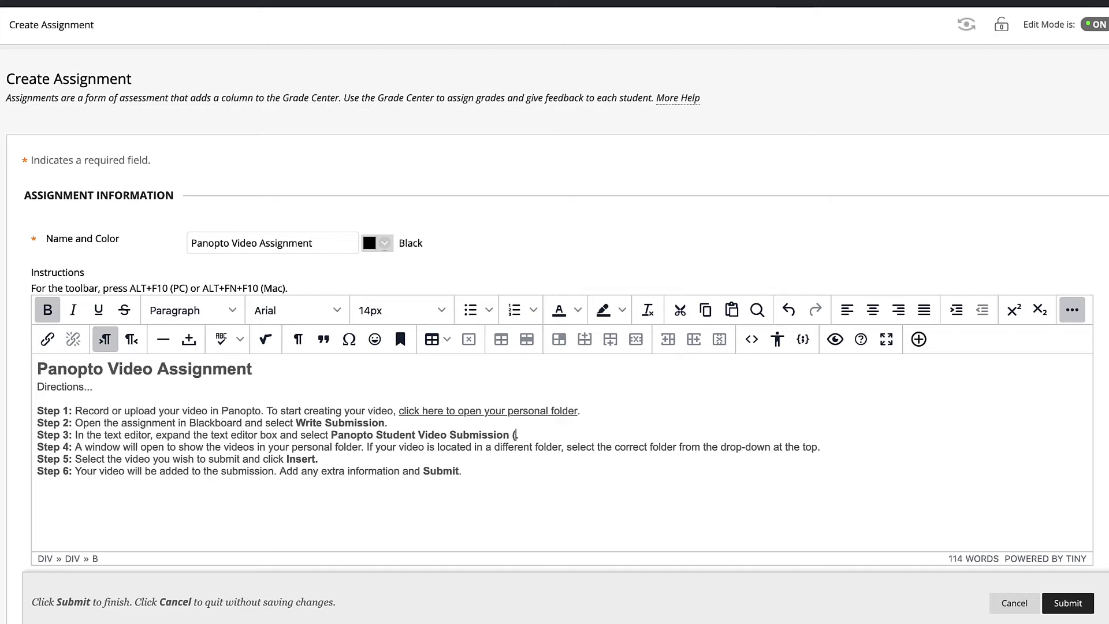
type("Found in the Circle")
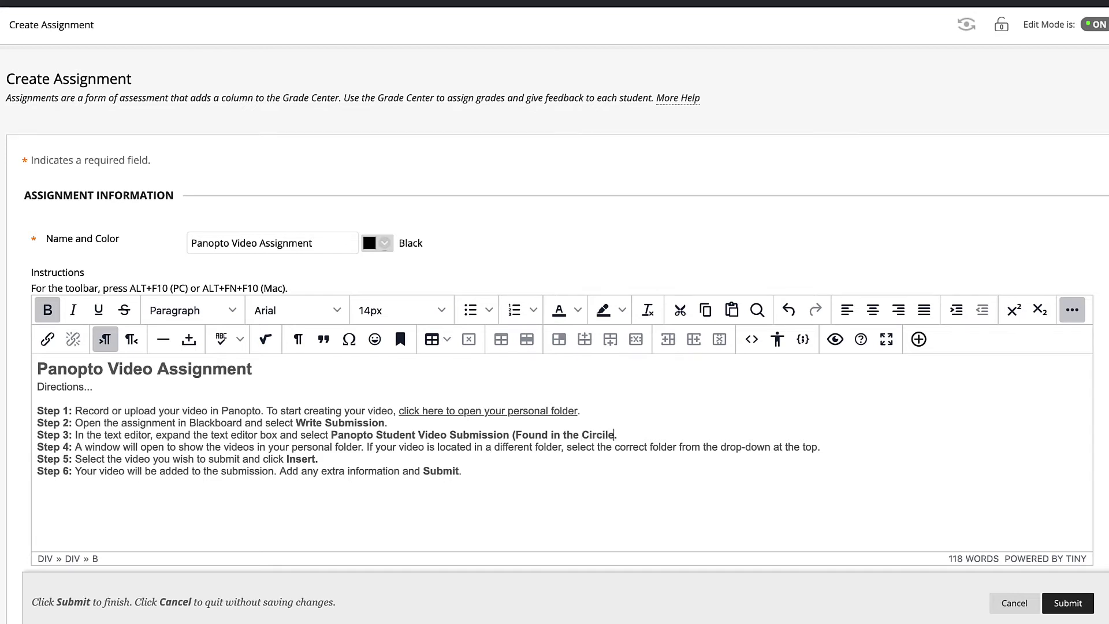
key("BackSpace")
key("BackSpace")
key("BackSpace")
type("le with the Plus")
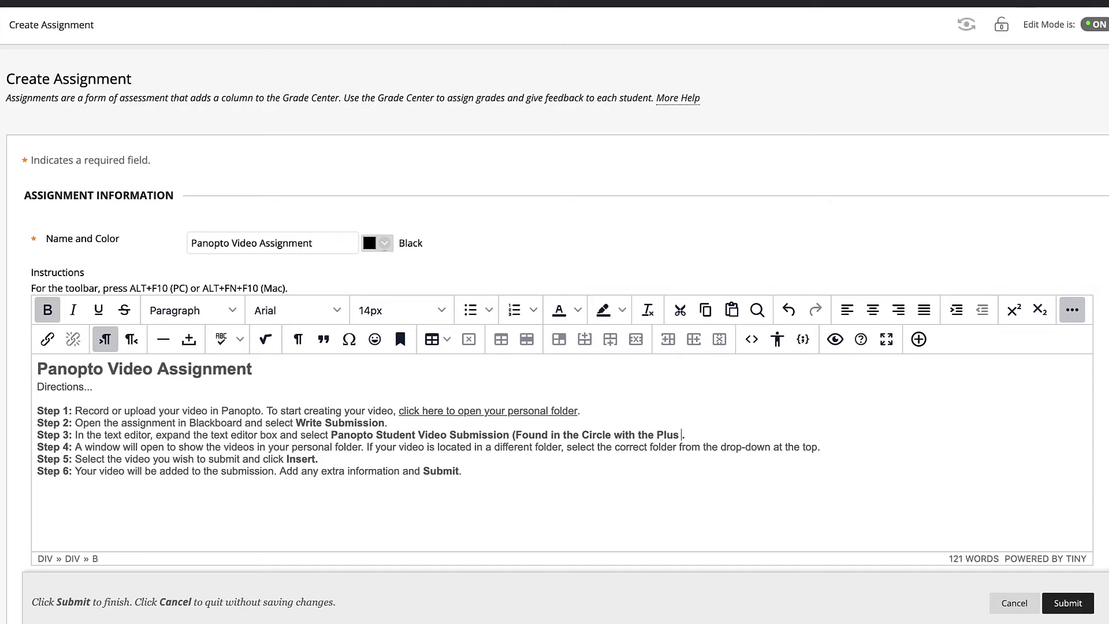
type(" Symbol)")
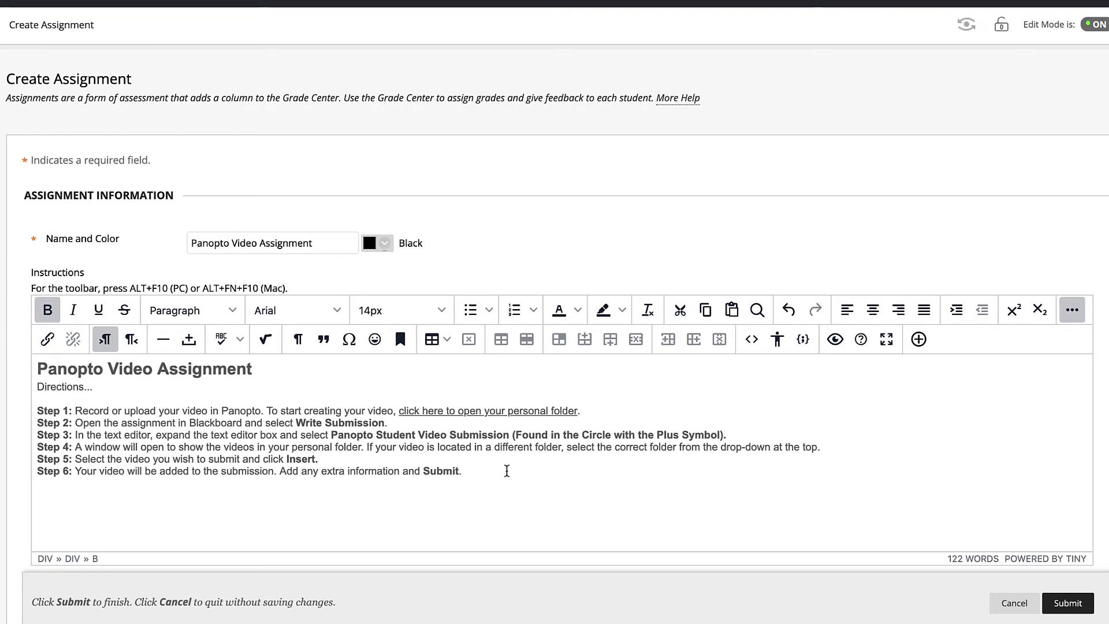
left_click(506, 471)
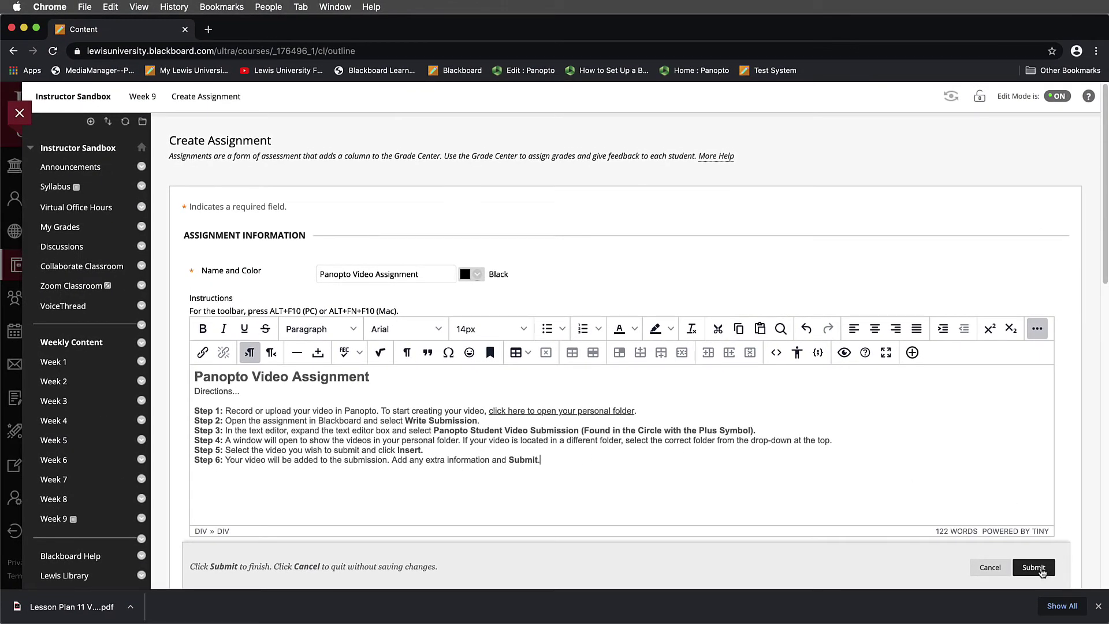
Set the assignment's points possible to 0 and submit it.
left_click(1040, 570)
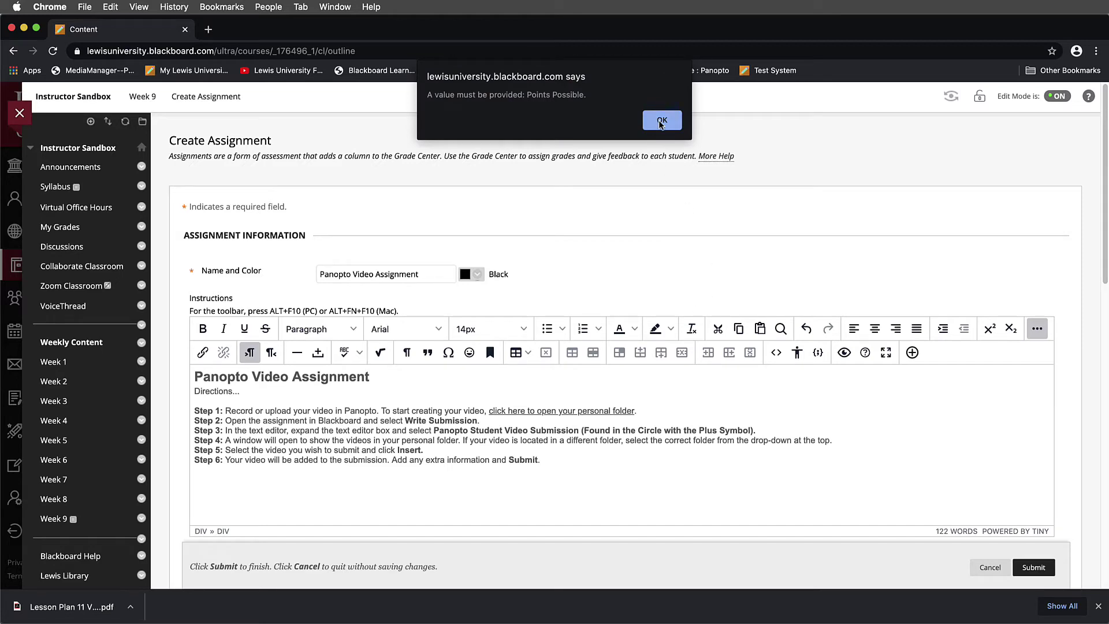
left_click(662, 121)
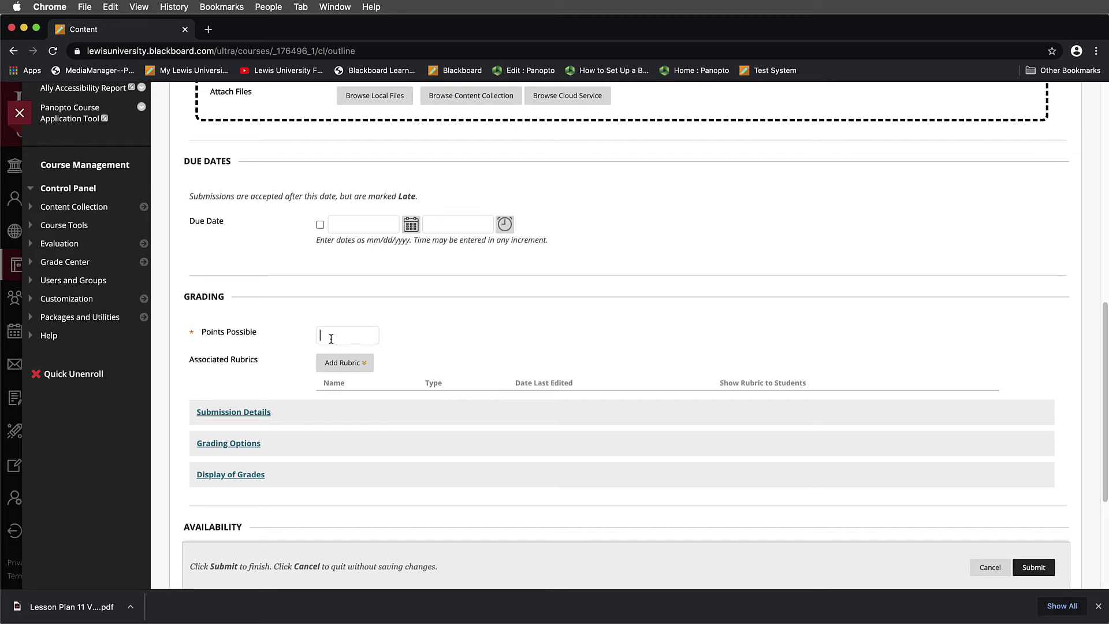
type("0")
left_click(1034, 568)
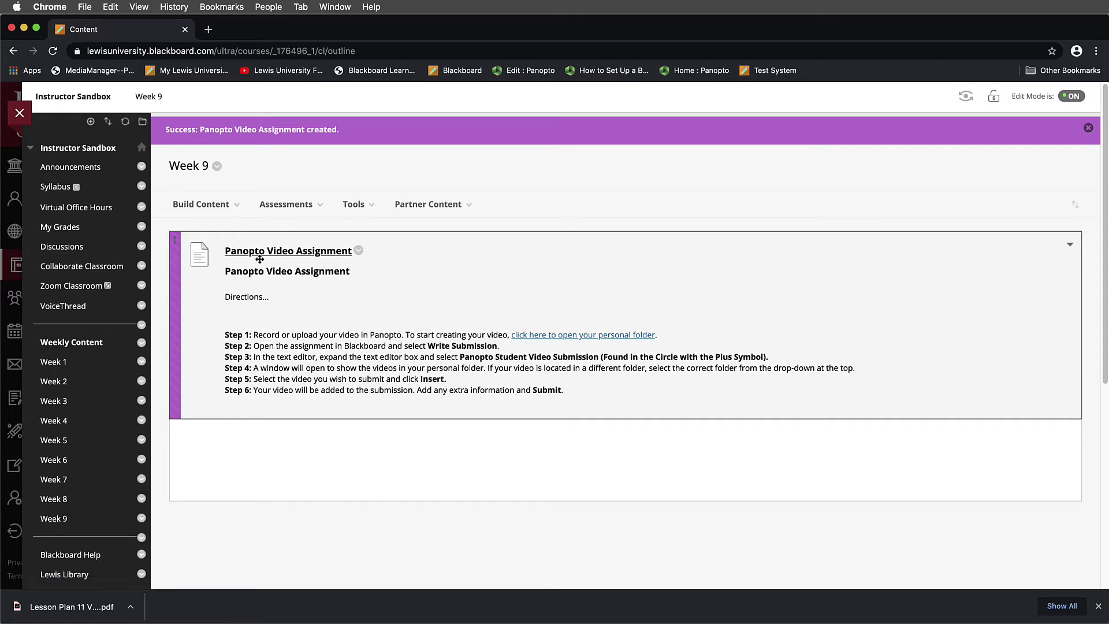
Switch to student preview and open Week 9, highlighting Step 1 of the Panopto Video Assignment.
left_click(963, 98)
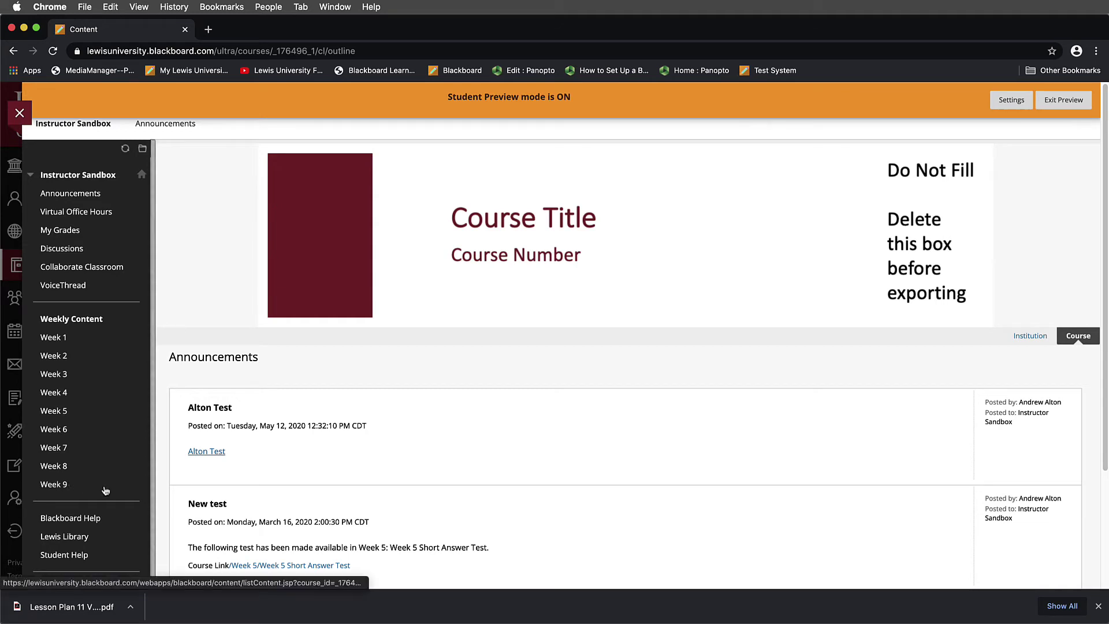
left_click(52, 484)
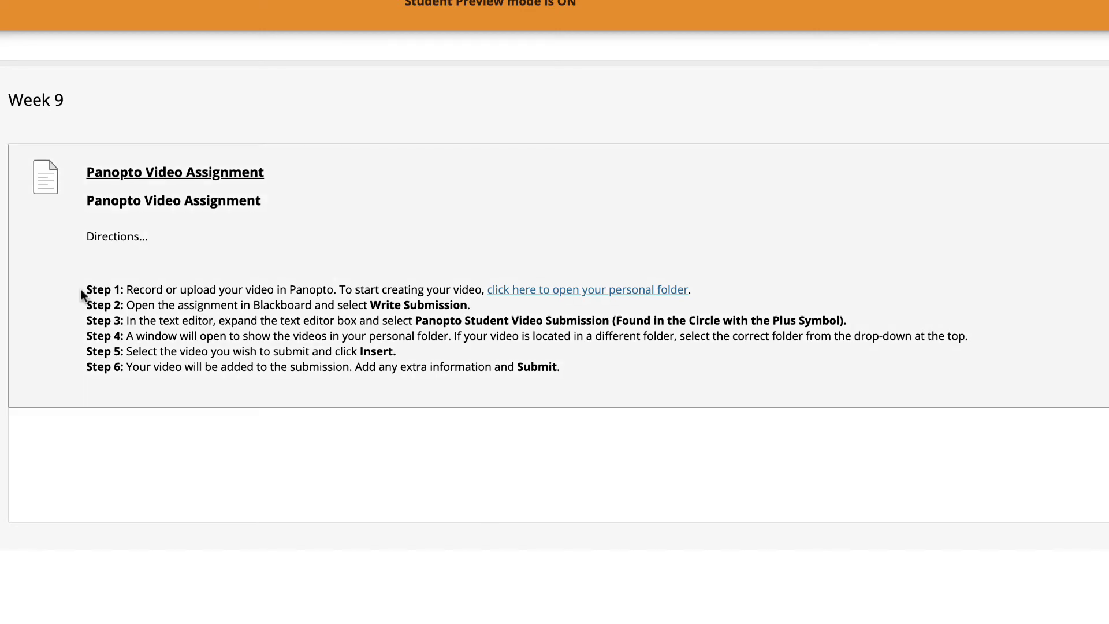
left_click_drag(86, 289, 708, 287)
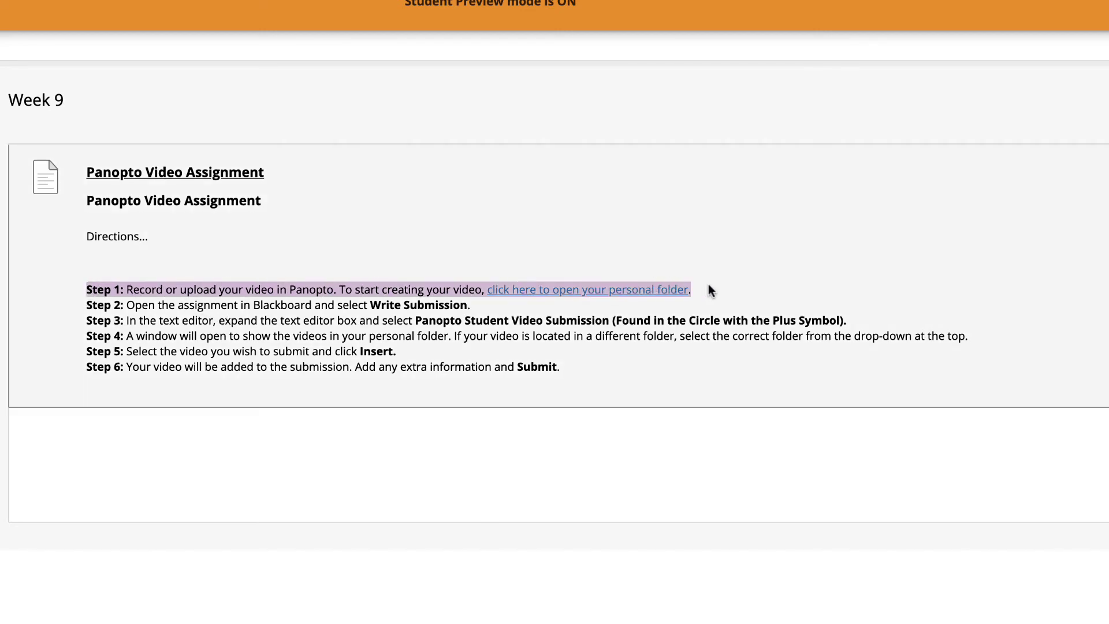
Open the personal Panopto folder linked in Step 1 and start a new video with Panopto Capture.
left_click(589, 294)
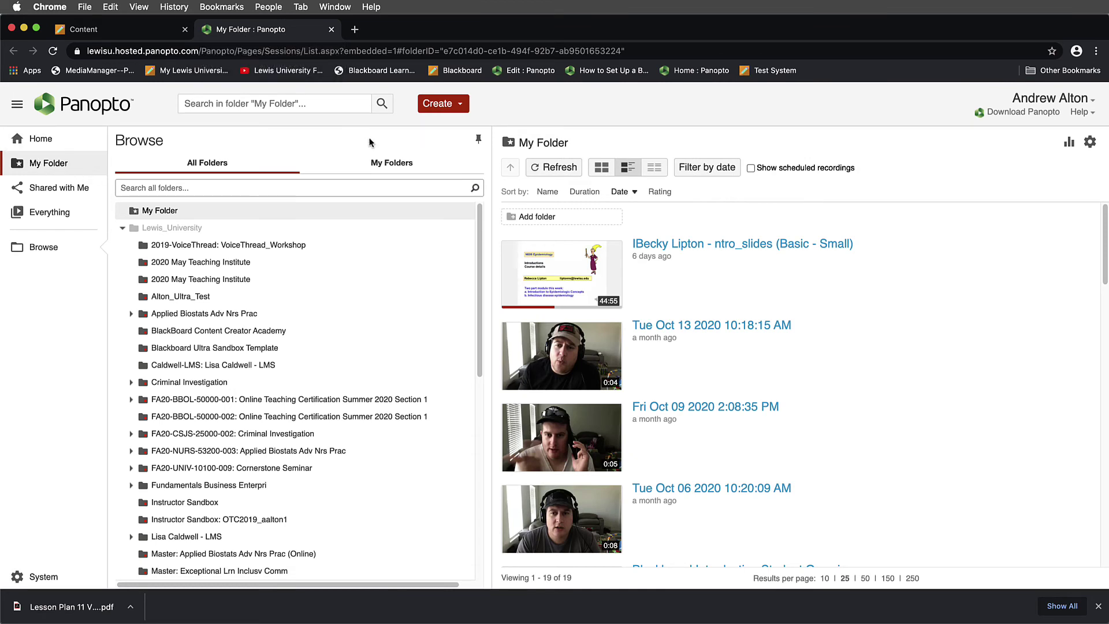
left_click(463, 108)
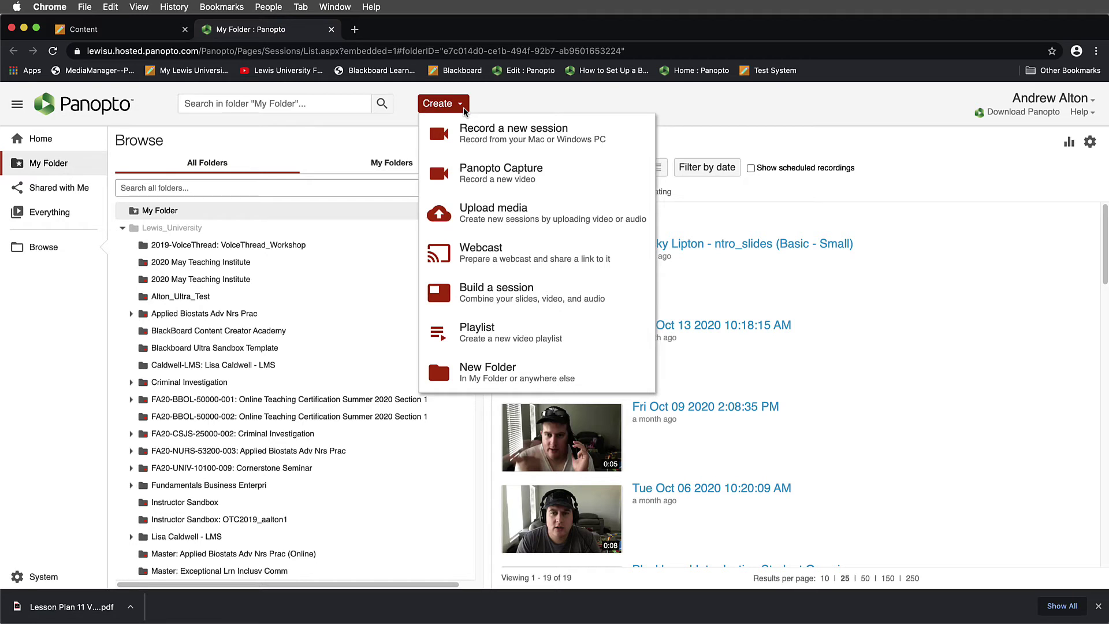
left_click(571, 177)
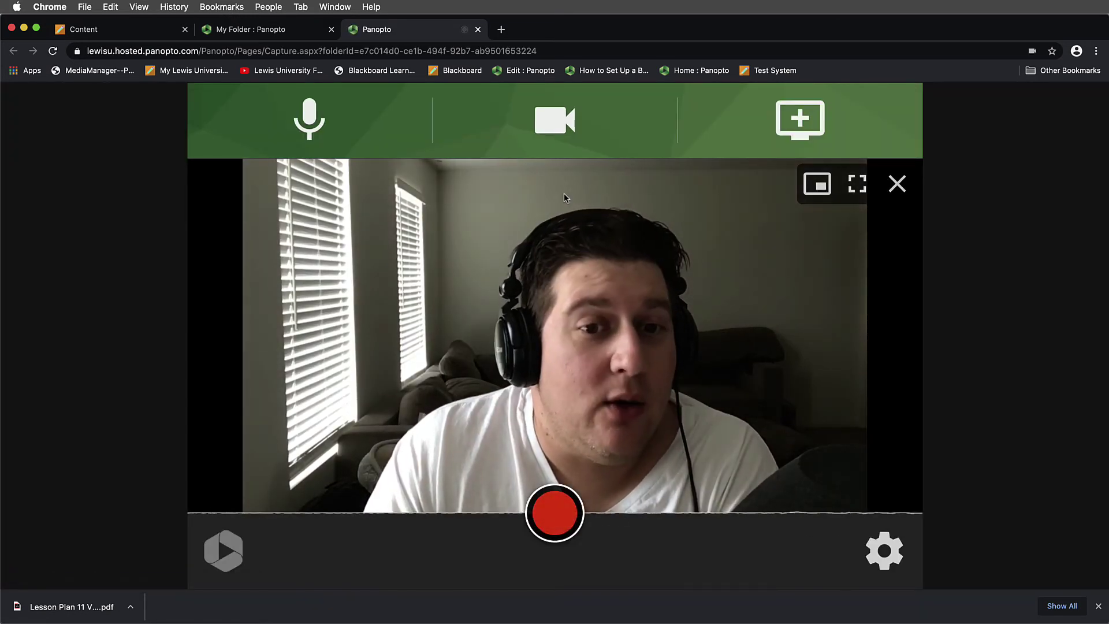
Close the Panopto Capture and My Folder pages, and highlight Steps 2 to 6 of the Week 9 assignment directions.
left_click(478, 29)
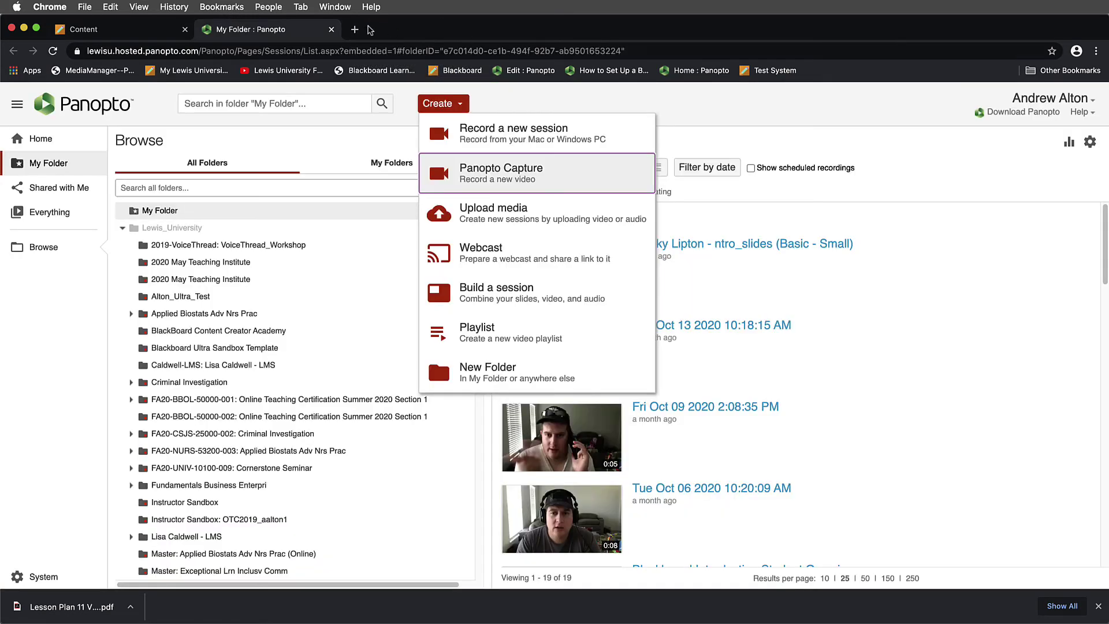
left_click(332, 29)
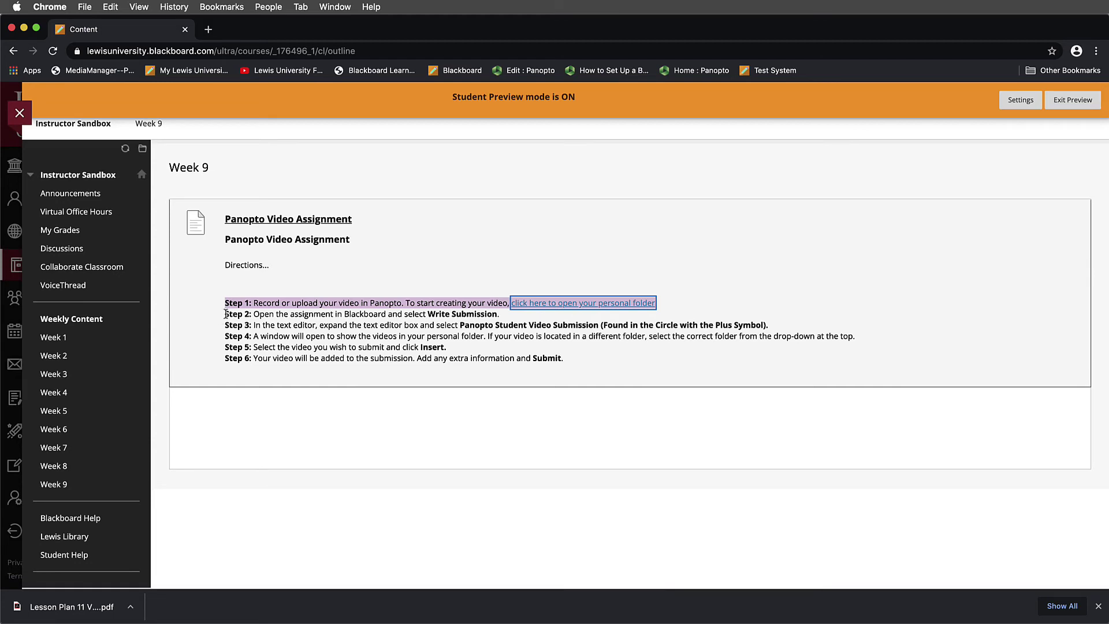
left_click_drag(221, 317, 569, 364)
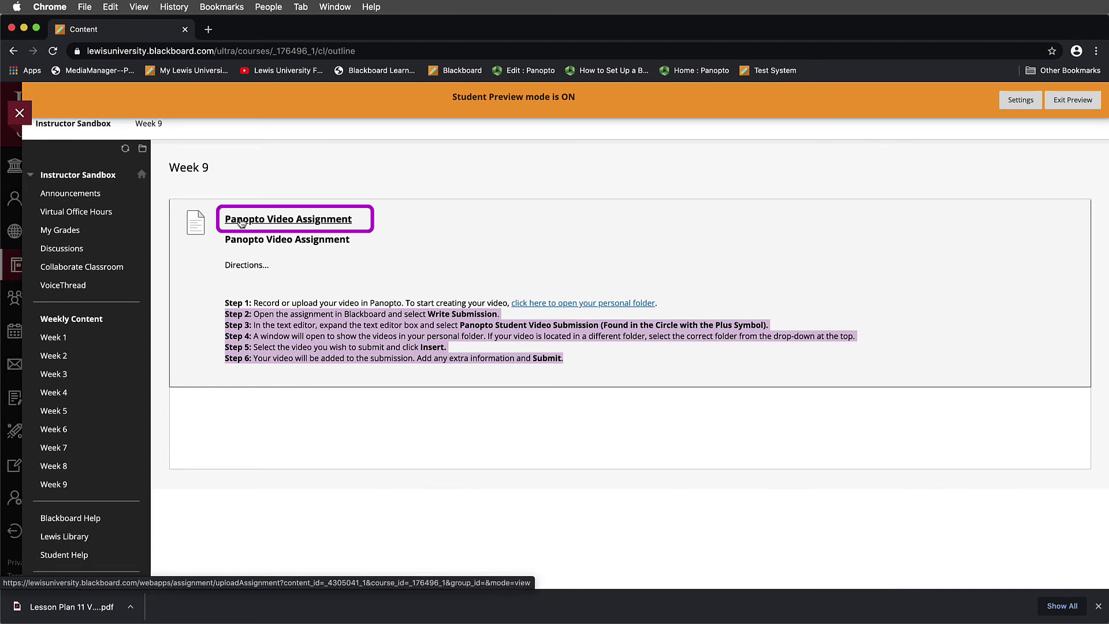
Open the Panopto Video Assignment and write "This is my video submission for ..." as its text submission.
left_click(274, 225)
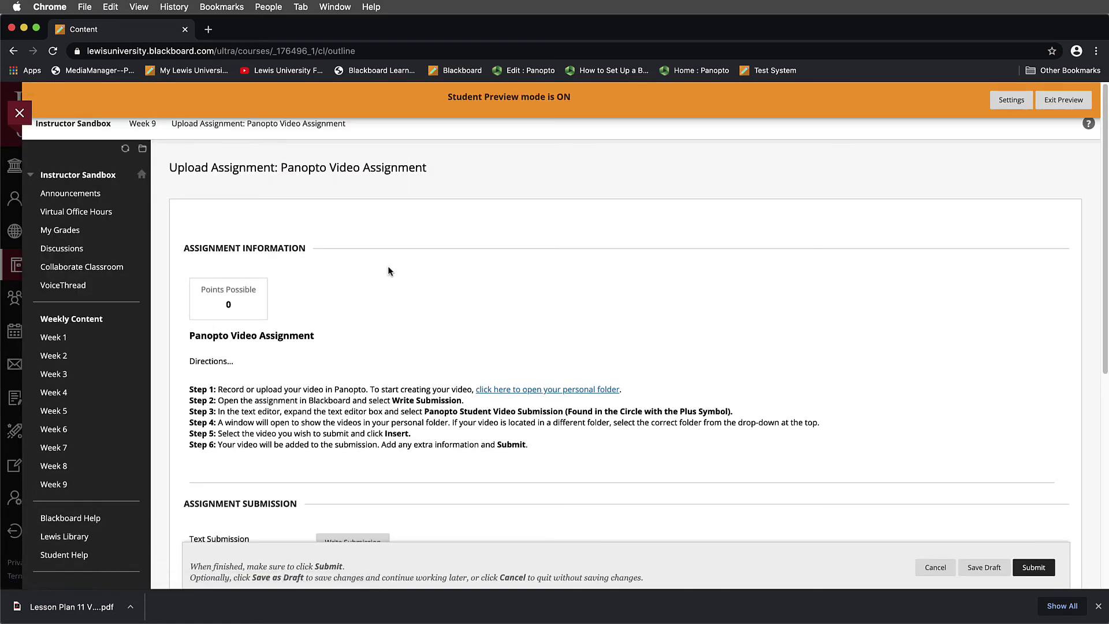
scroll(501, 295, "down", 1)
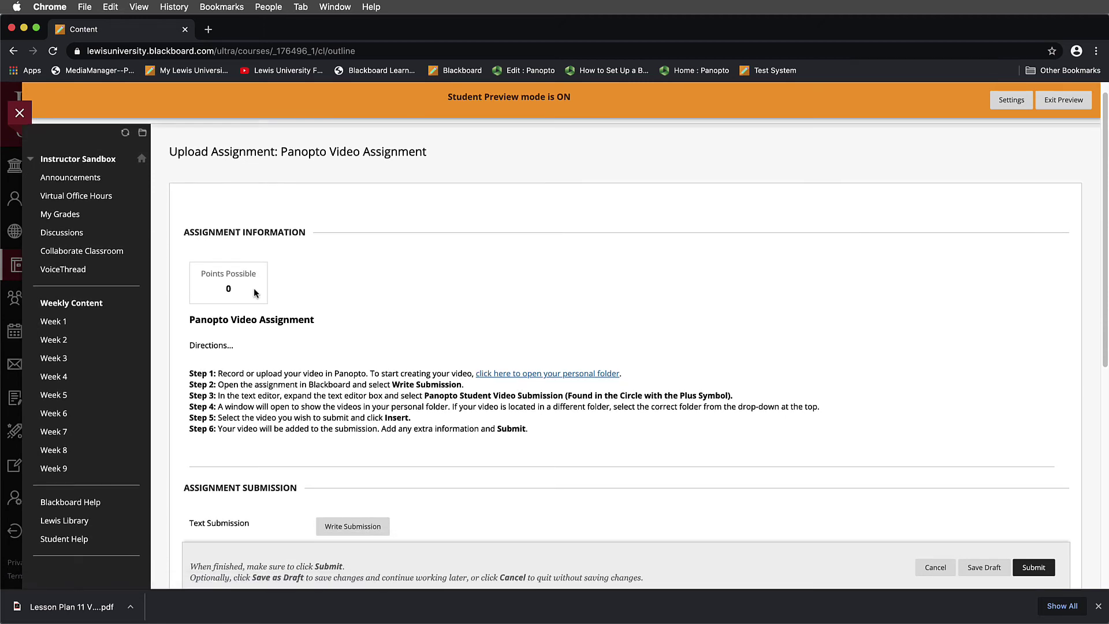
scroll(254, 288, "down", 1)
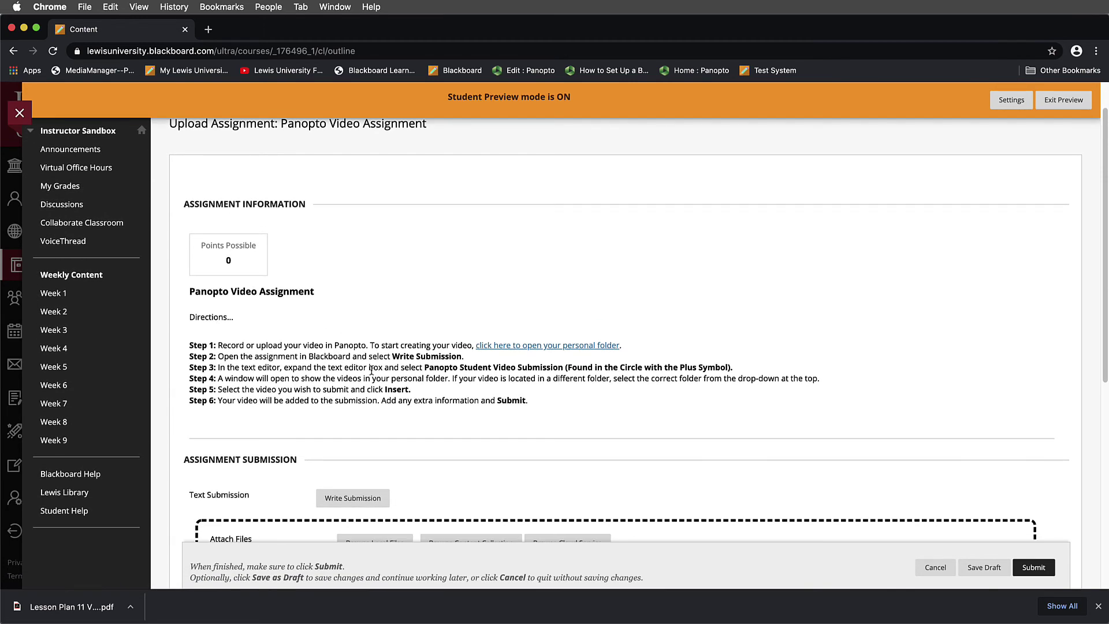
scroll(373, 360, "down", 3)
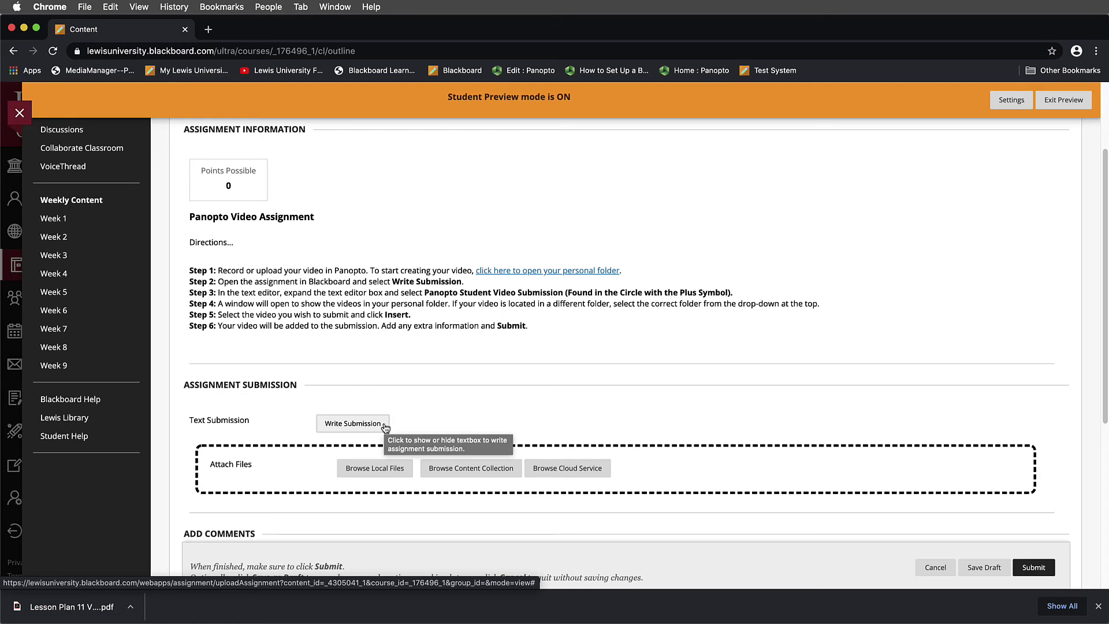
left_click(385, 428)
scroll(483, 418, "down", 2)
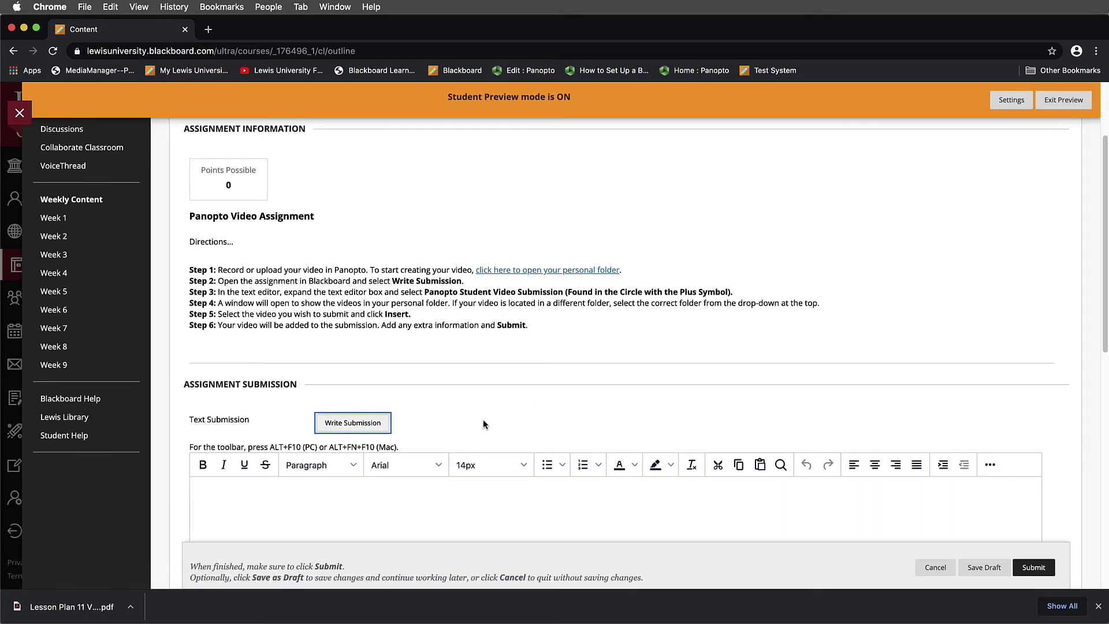
left_click(217, 361)
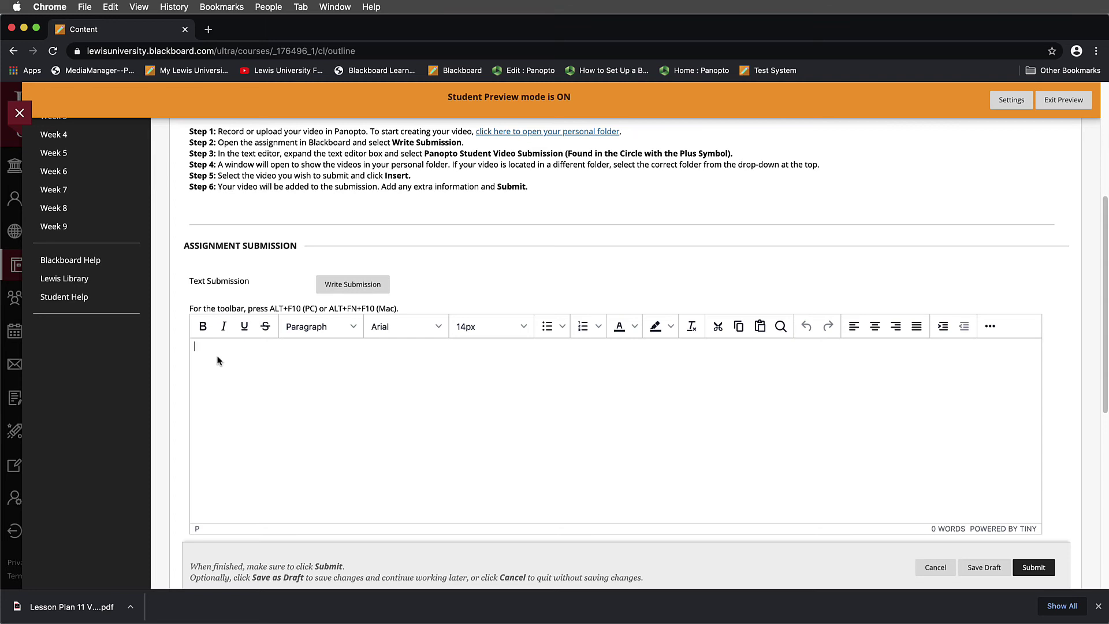
type("This is my video submission for ...")
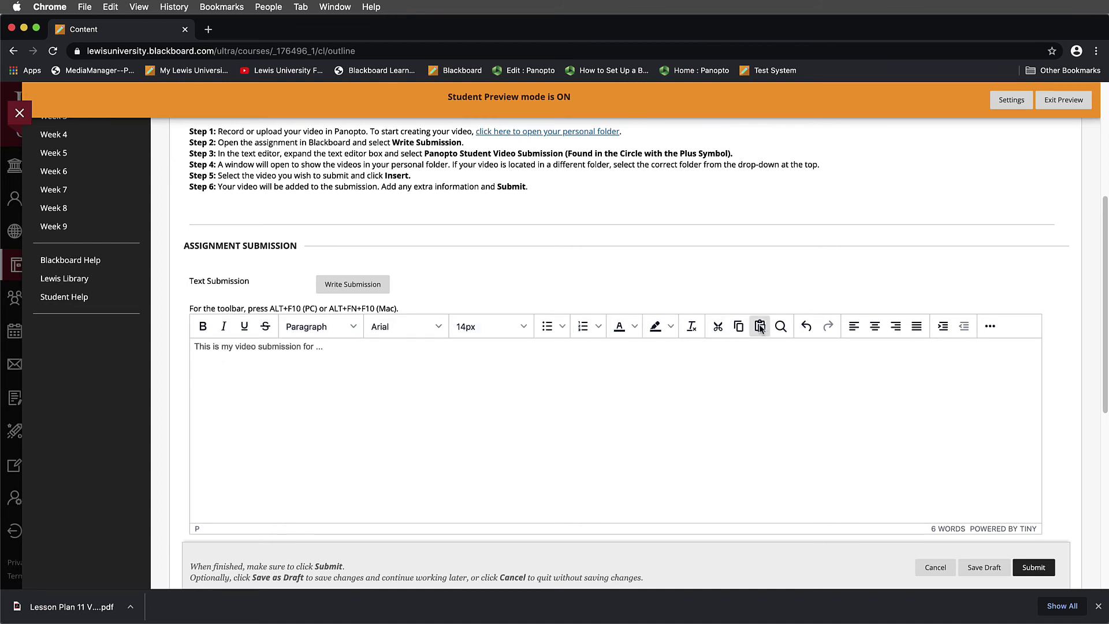
Insert the My Folder video "Tue Oct 13 2020 10:18:15 AM" into the submission text using Panopto Student Video Submission.
left_click(991, 327)
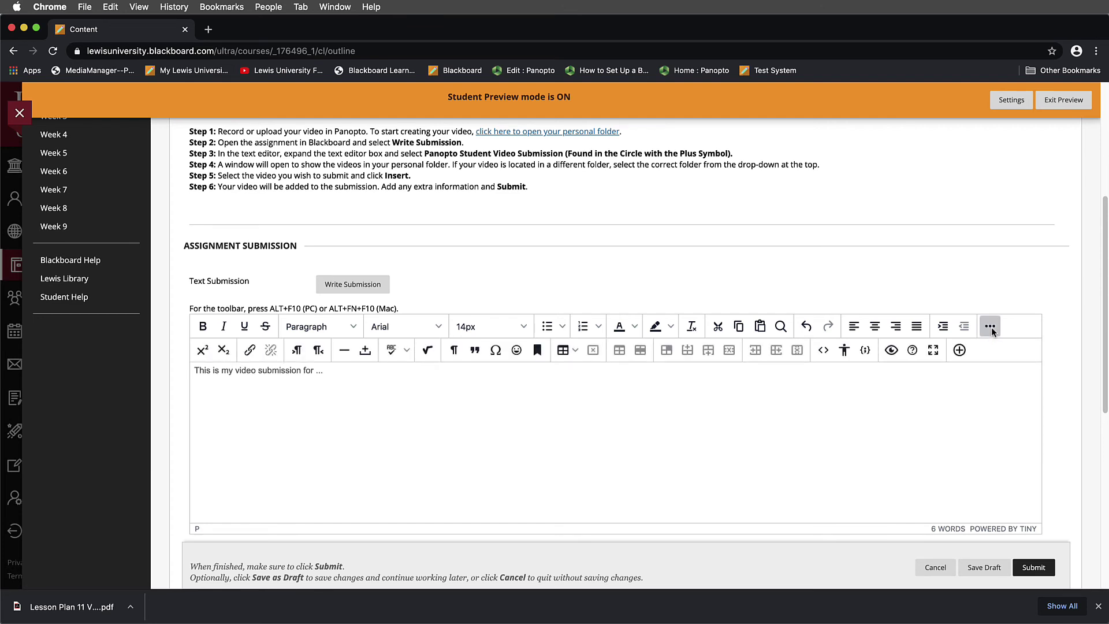
left_click(959, 351)
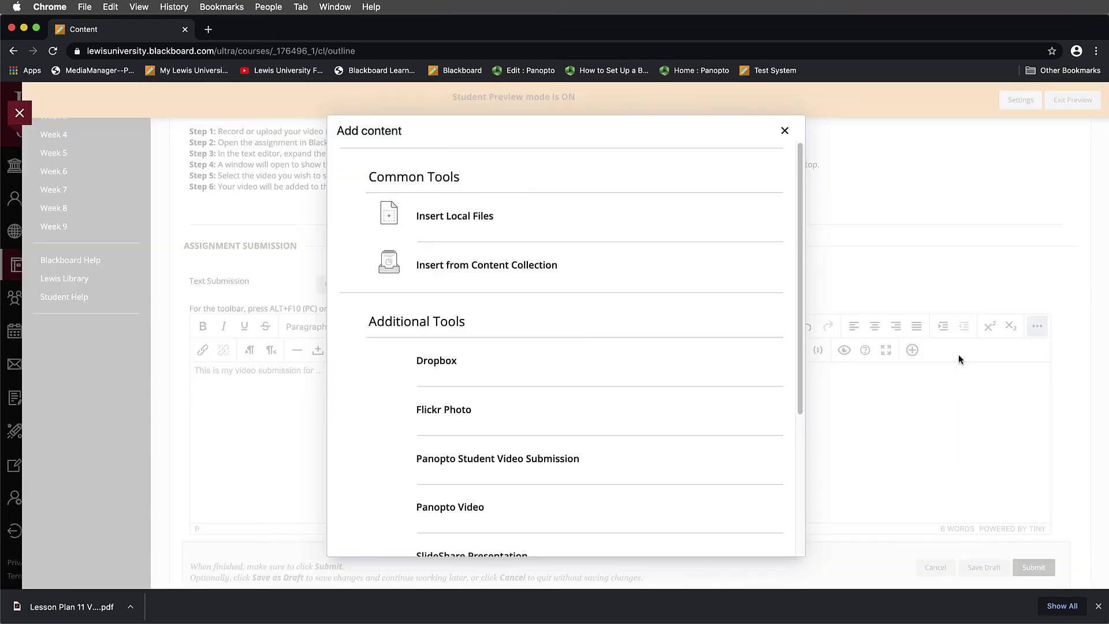
scroll(557, 358, "down", 3)
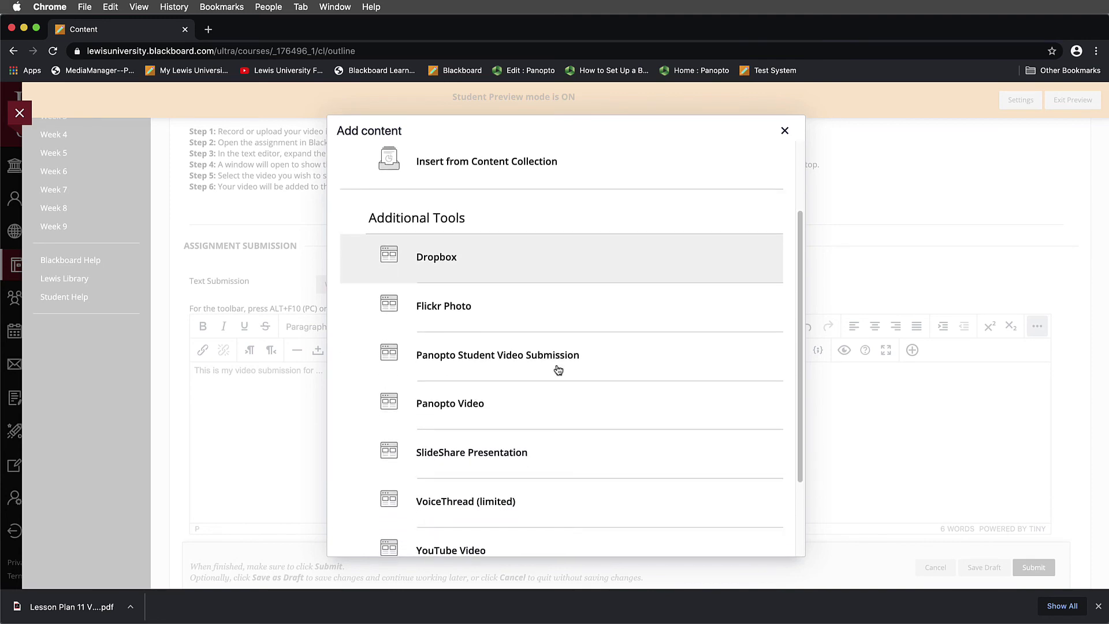
left_click(539, 361)
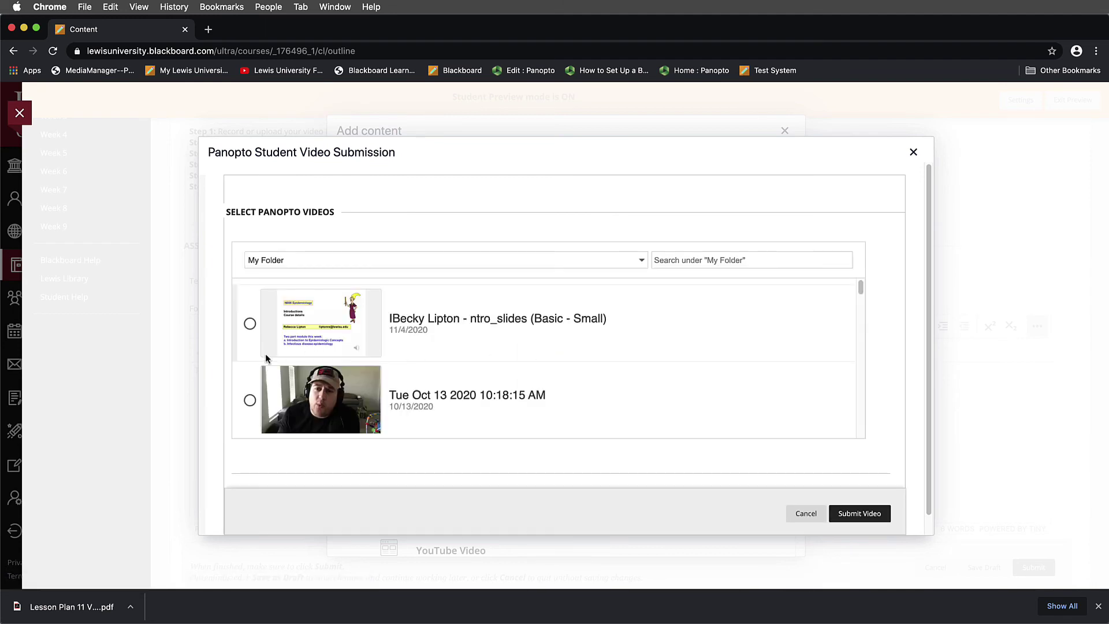
scroll(359, 394, "down", 3)
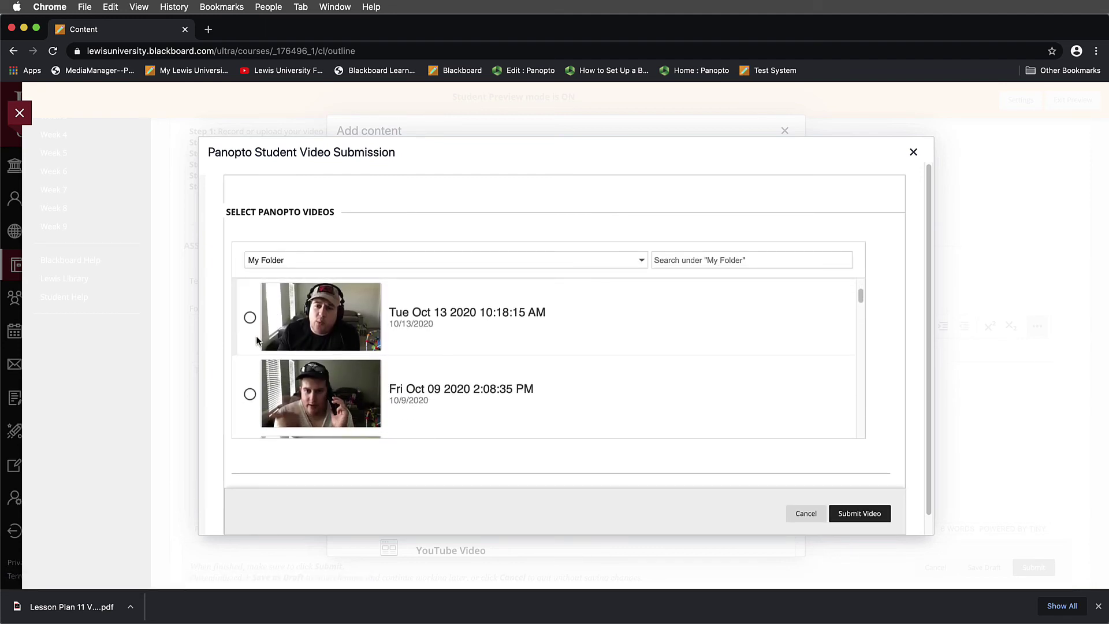
left_click(251, 320)
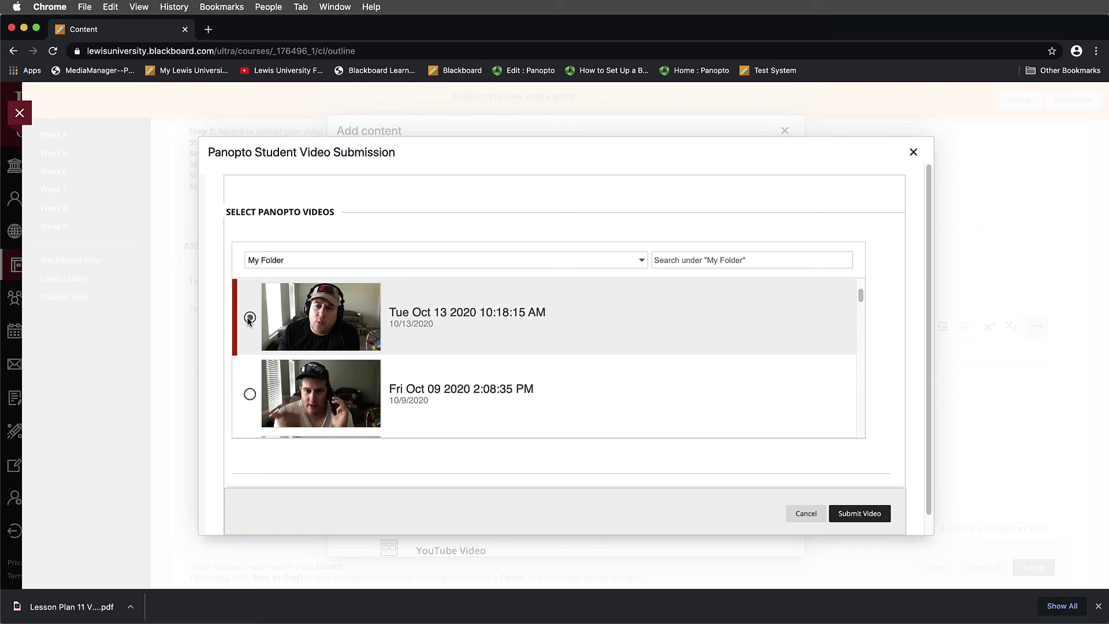
left_click(862, 516)
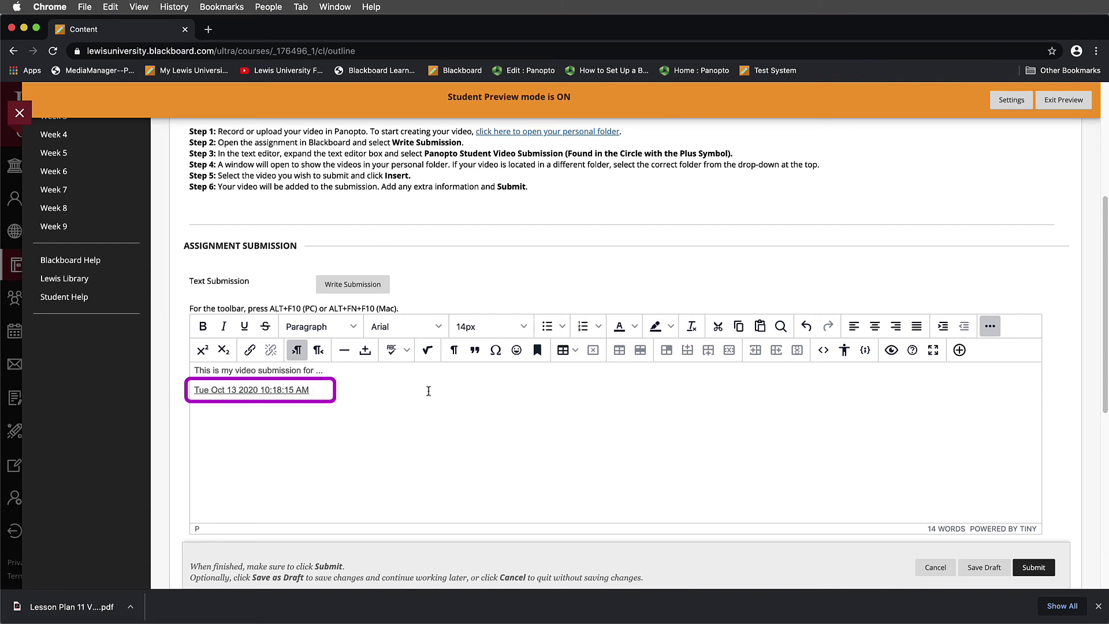
Submit the assignment and look over the submitted text and video link in the submission history.
left_click(1034, 568)
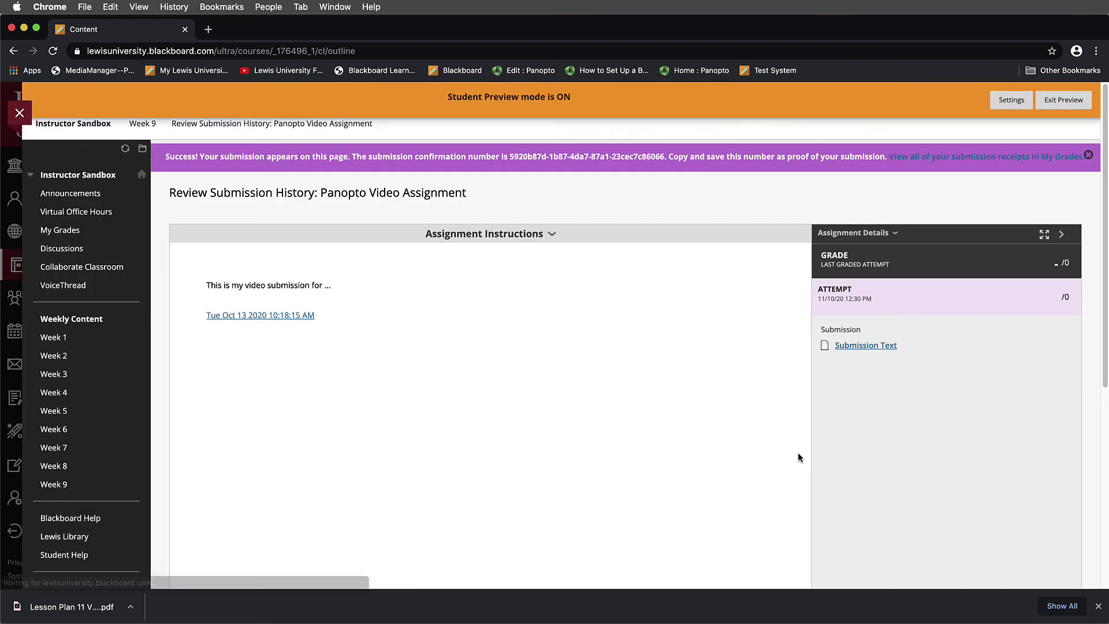
scroll(747, 444, "down", 1)
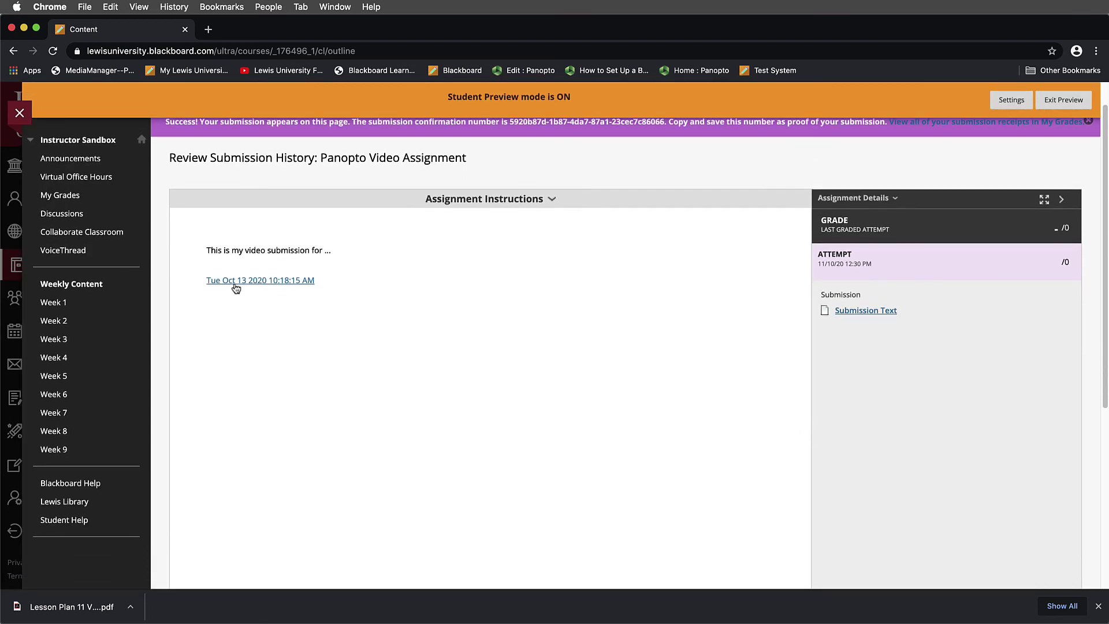
scroll(414, 369, "up", 1)
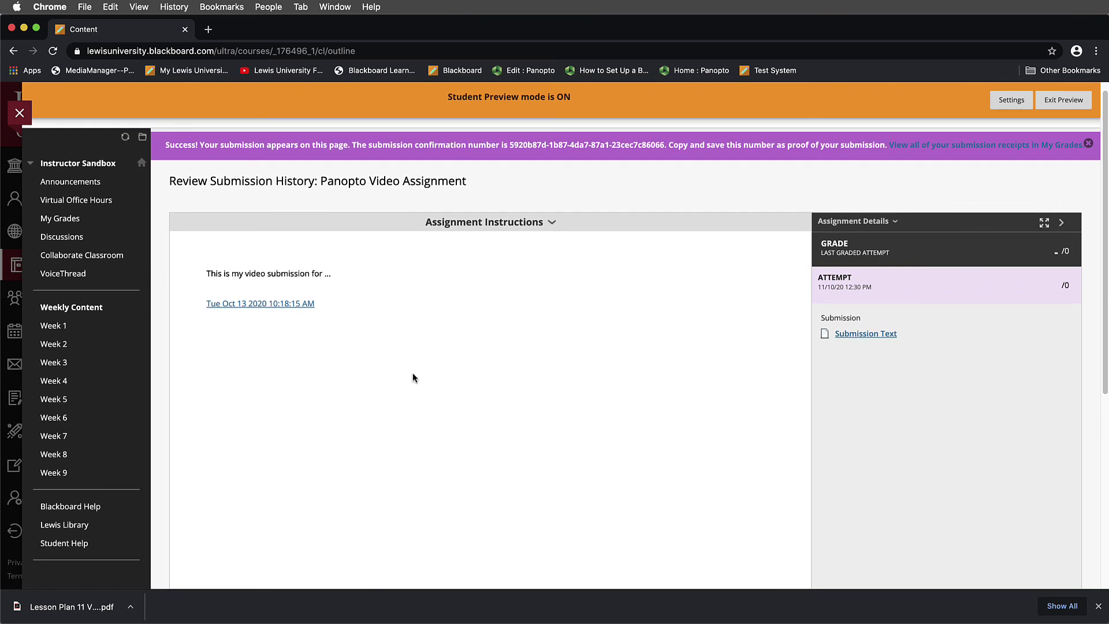